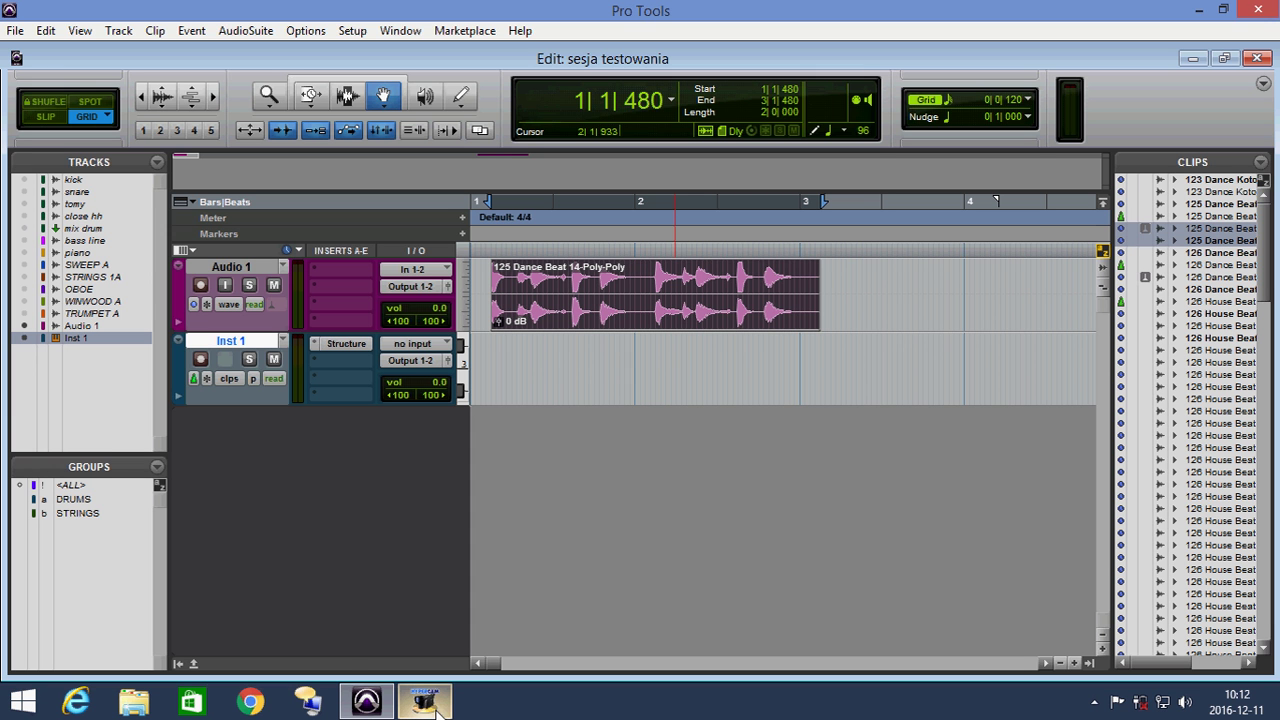
Step: Audition the 125 Dance Beat loop, then separate it at transients with a 5 mSec pre-separate amount
key(space)
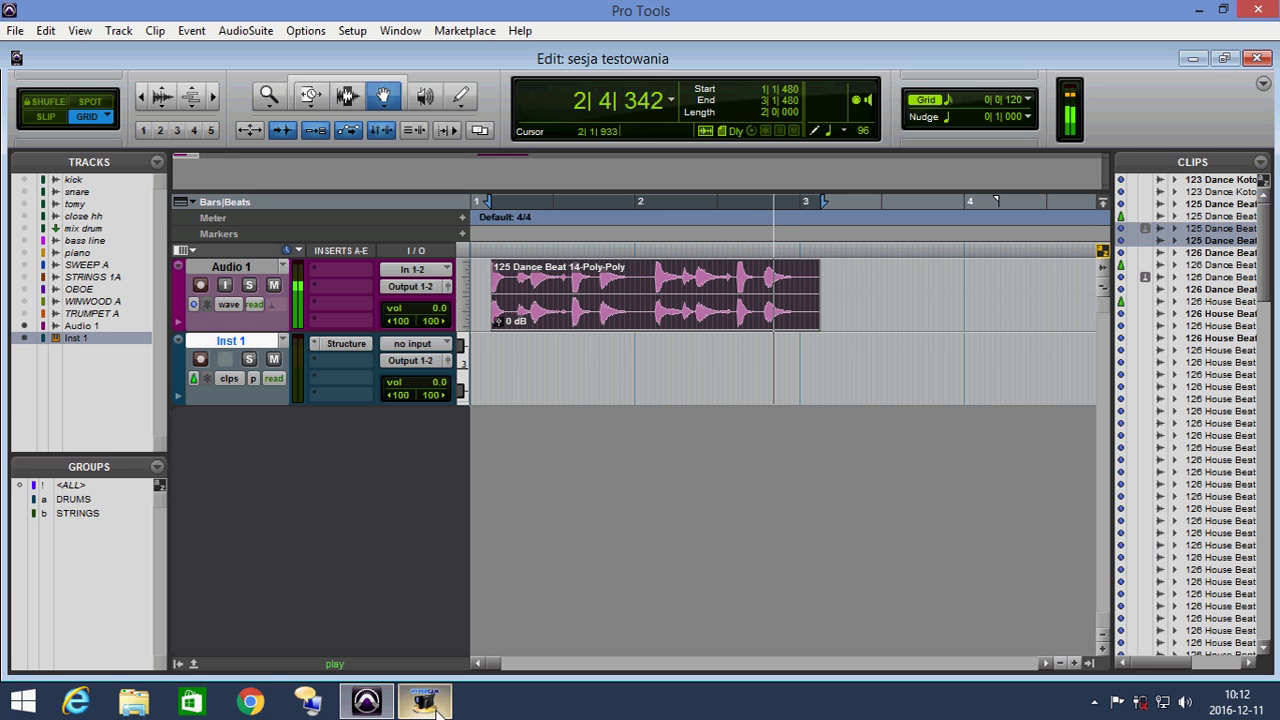
key(space)
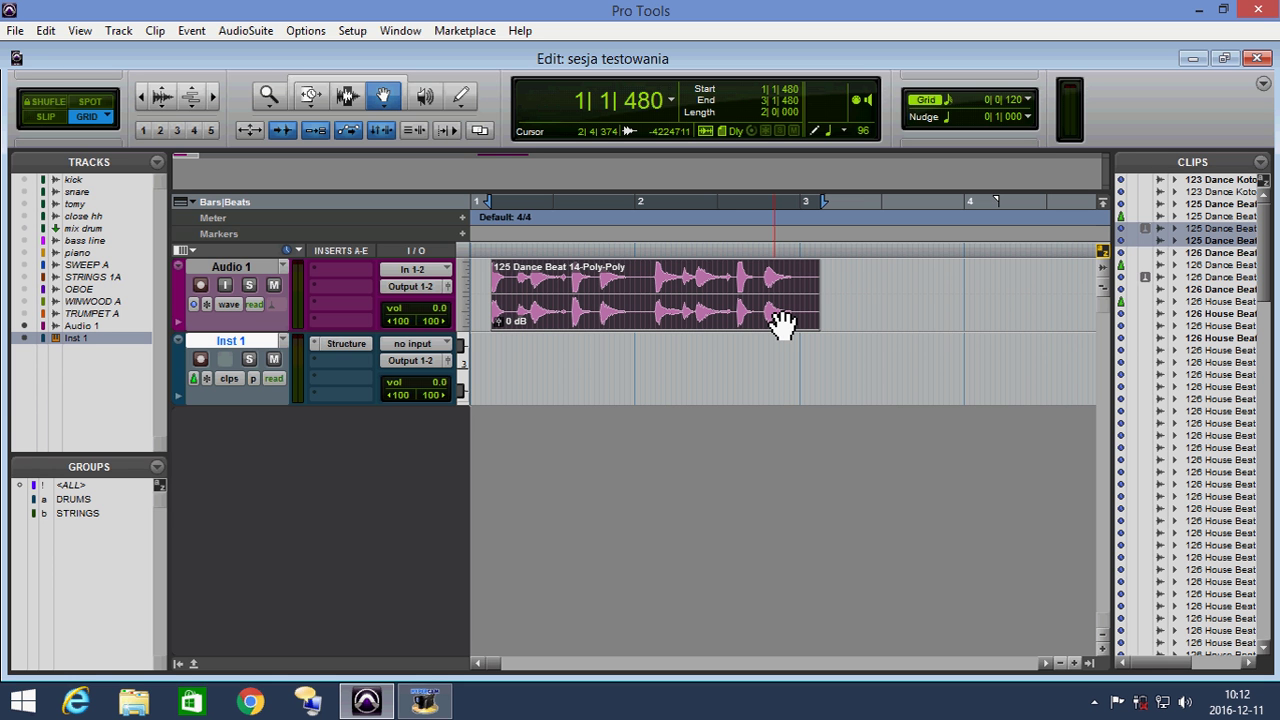
click(45, 32)
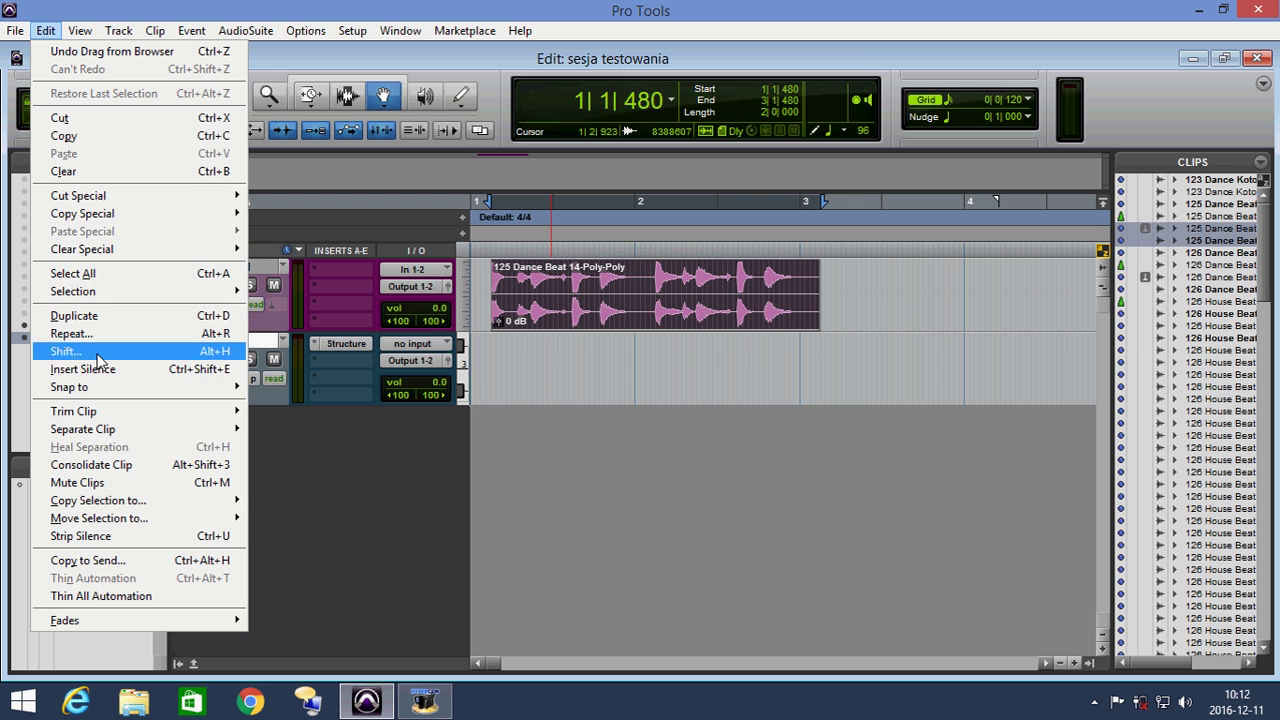
mouse_move(89, 434)
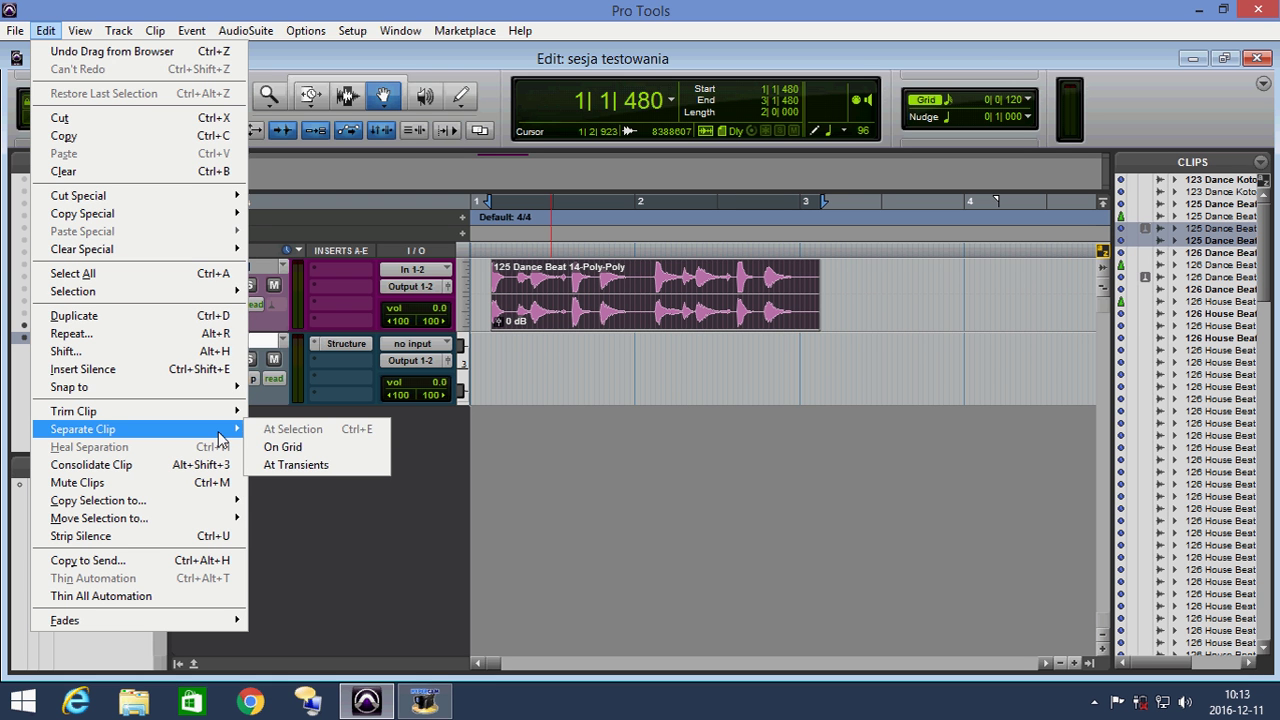
click(303, 465)
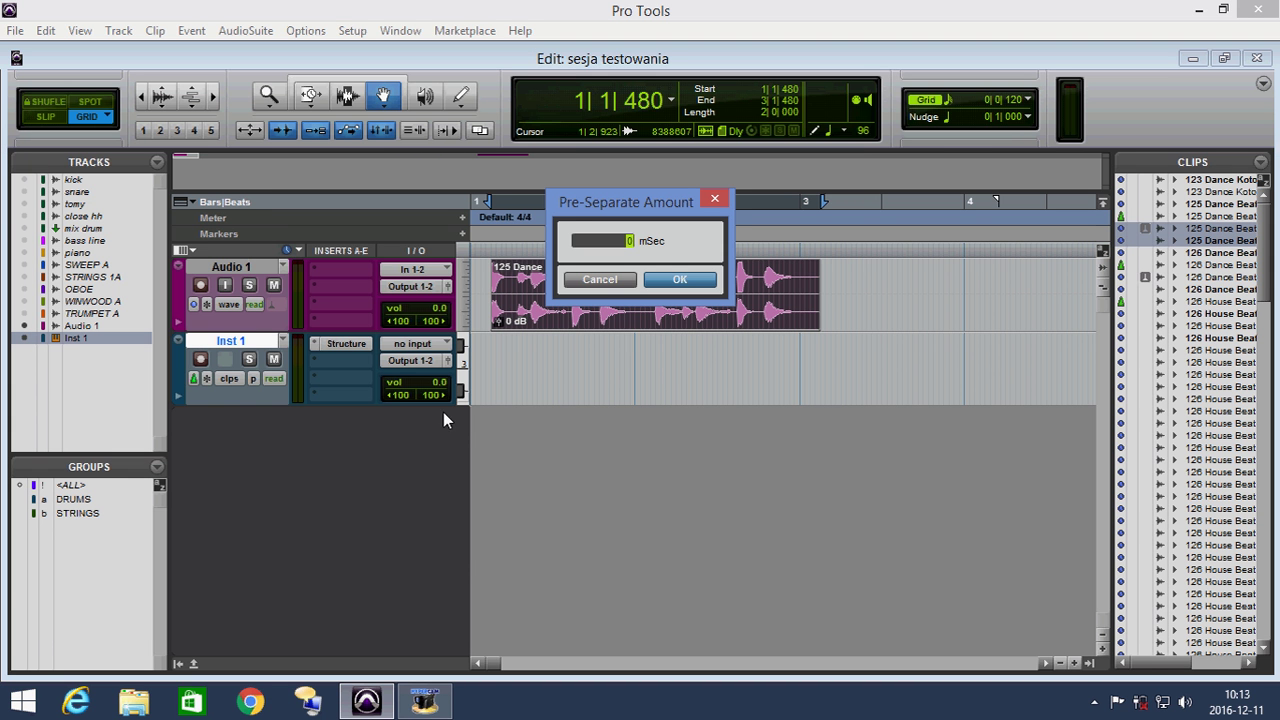
click(633, 237)
Step: Confirm the transient split and audition each resulting slice in turn, through the 125 Dance slice
click(677, 281)
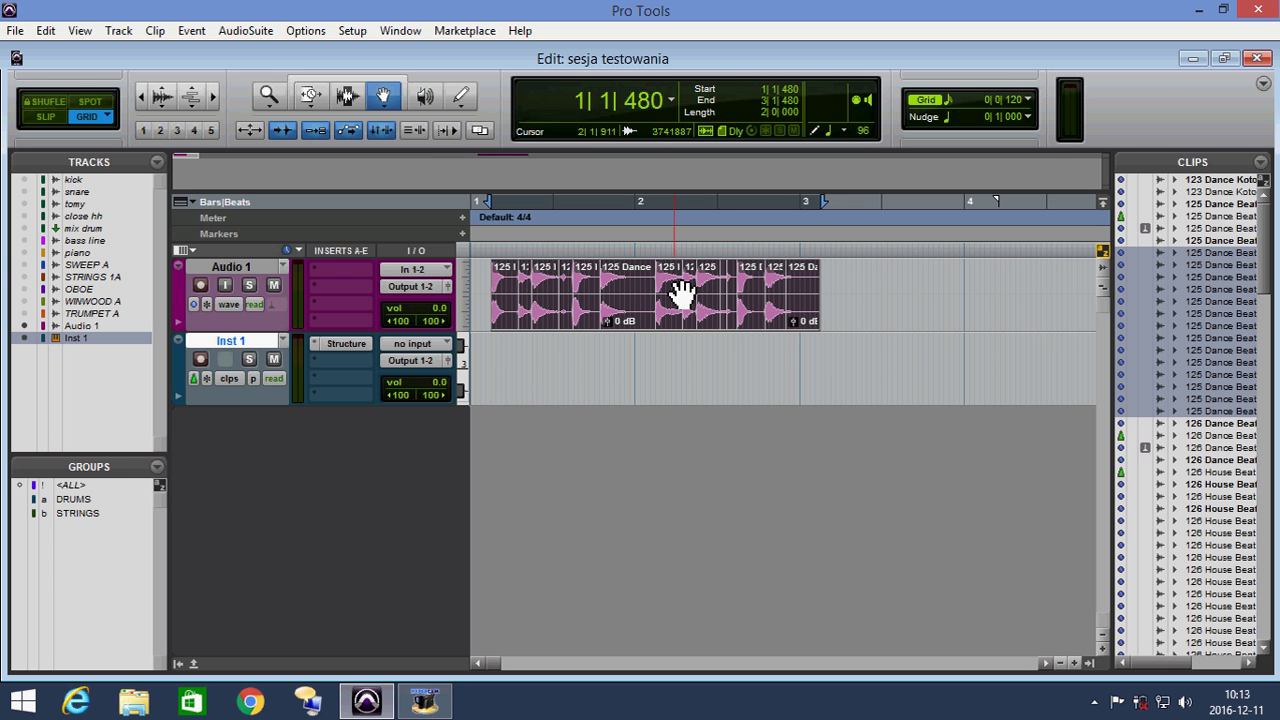
click(548, 366)
click(506, 325)
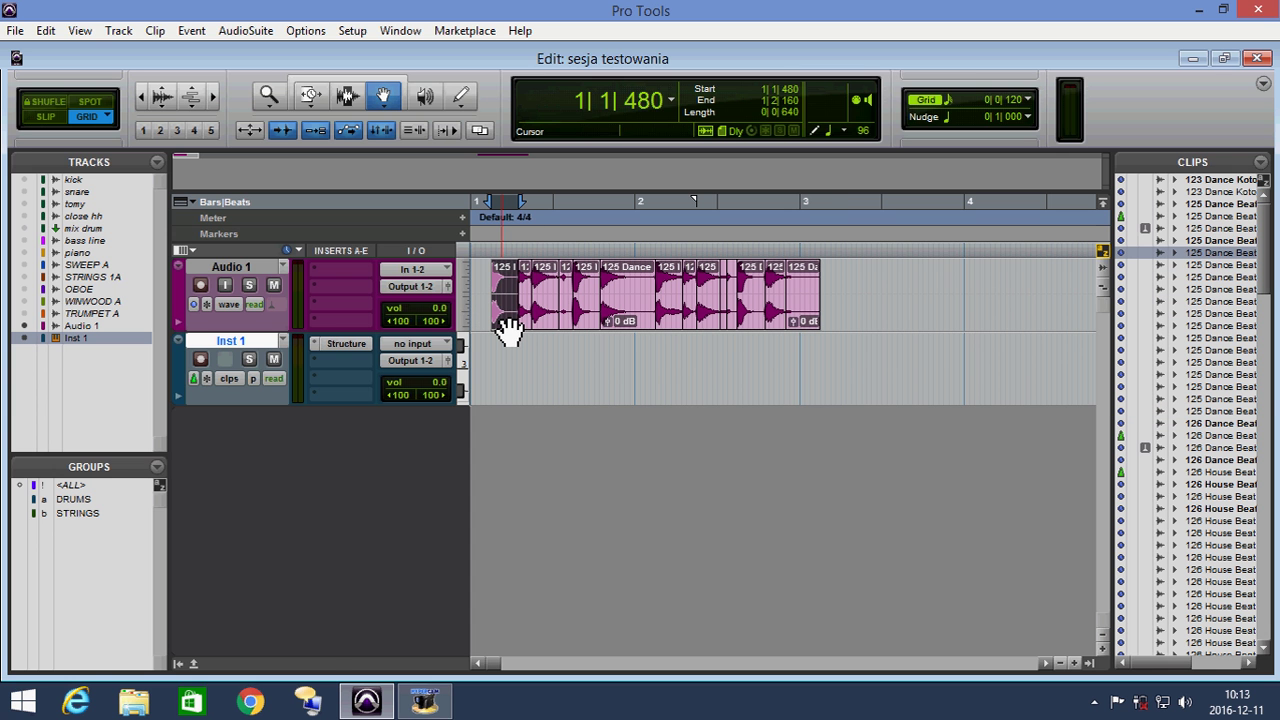
key(space)
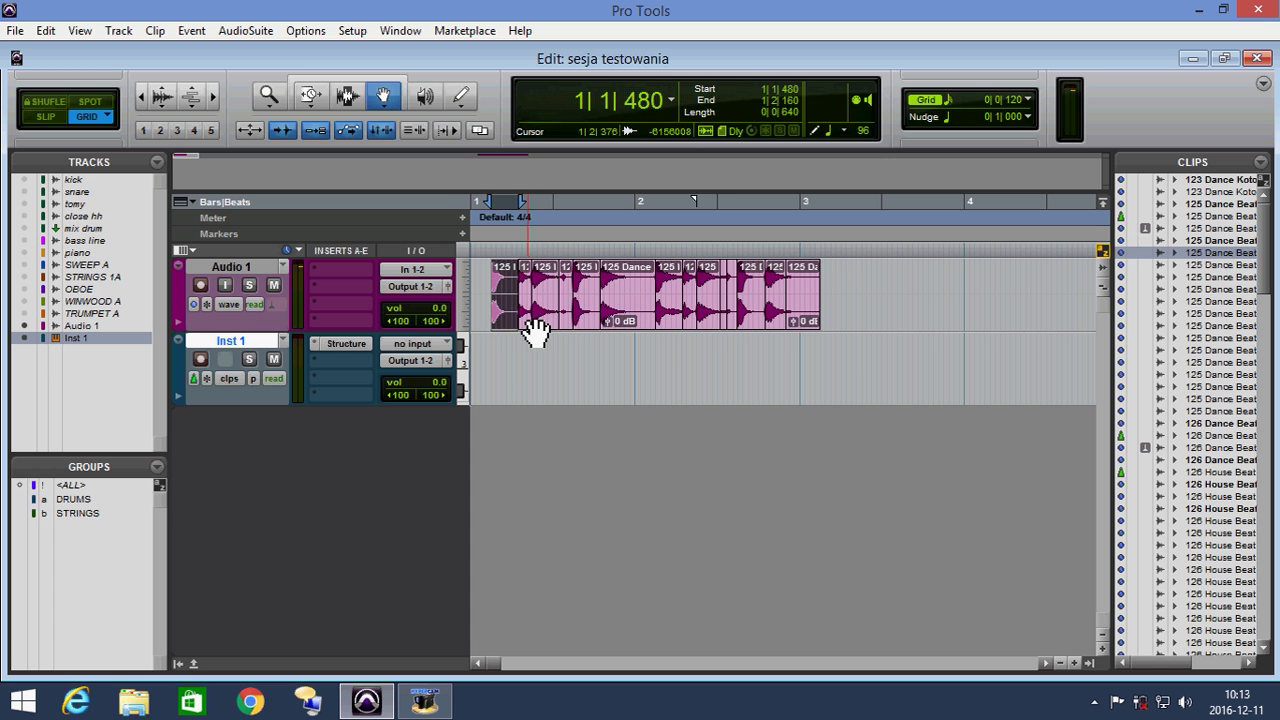
click(537, 330)
key(space)
click(543, 326)
key(space)
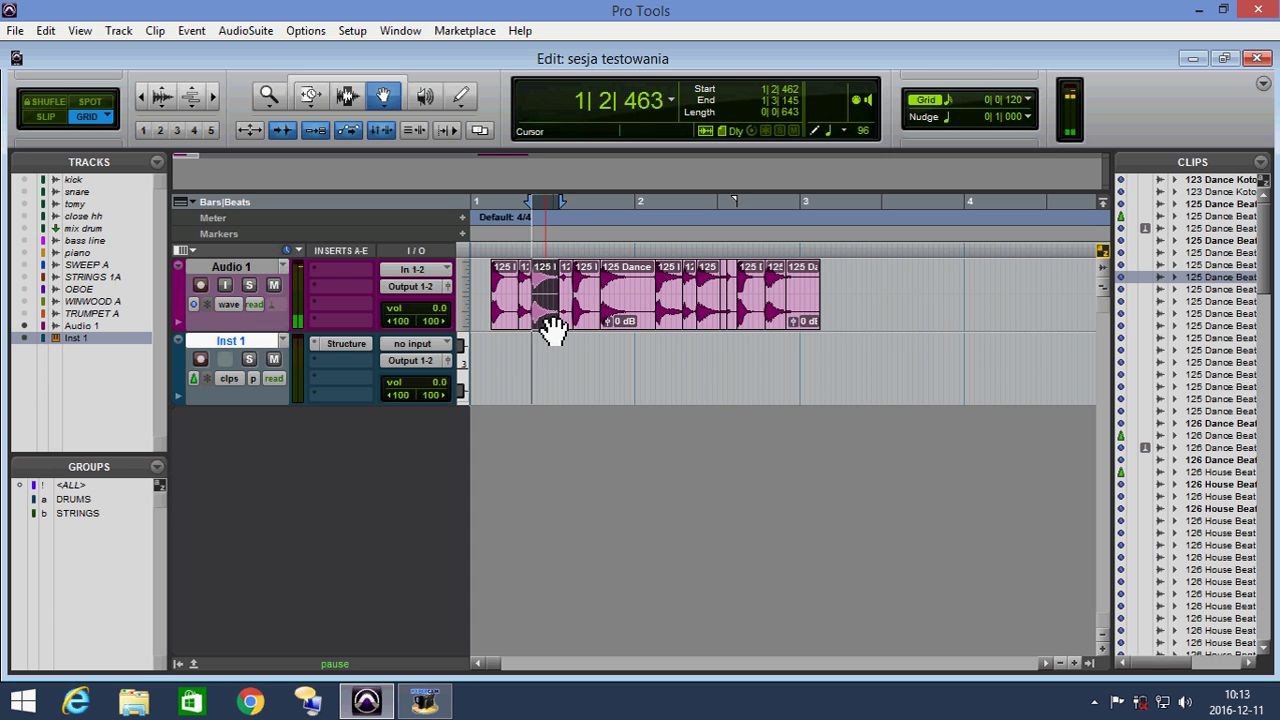
click(585, 321)
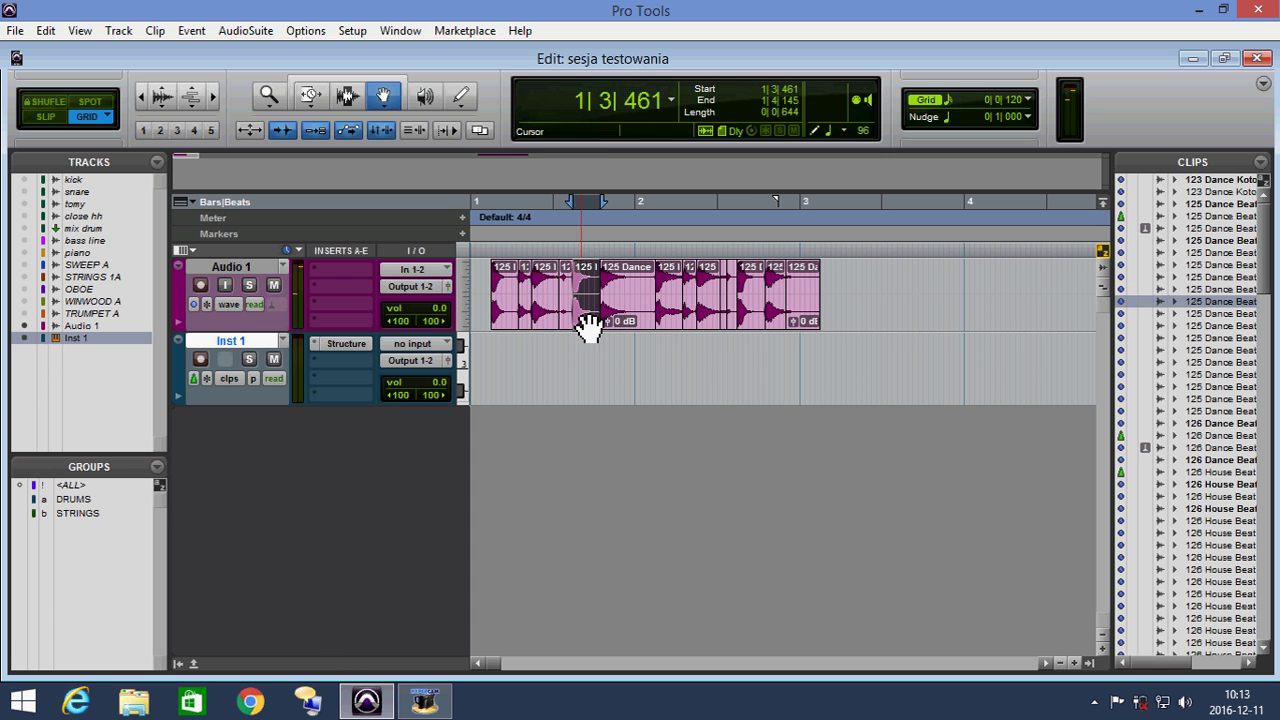
key(space)
click(628, 320)
key(space)
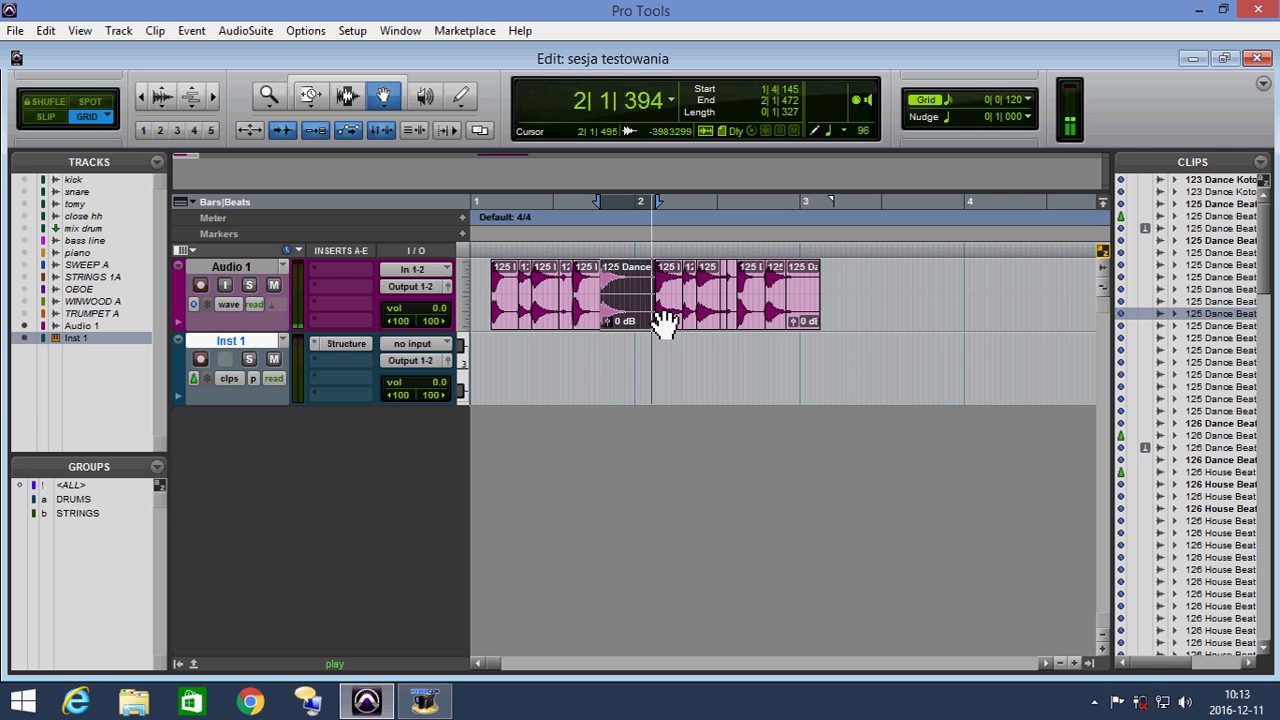
Step: Select the range of slices from the first one through 2|4|628
click(670, 322)
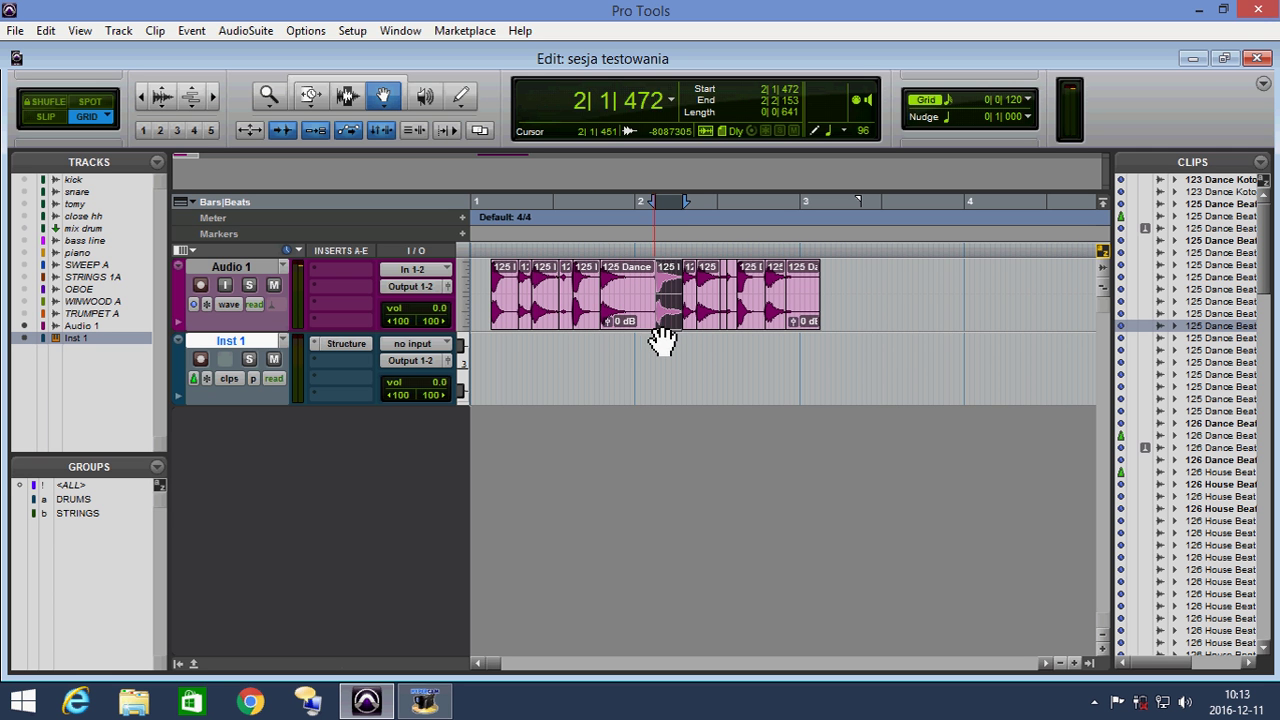
shift+click(513, 330)
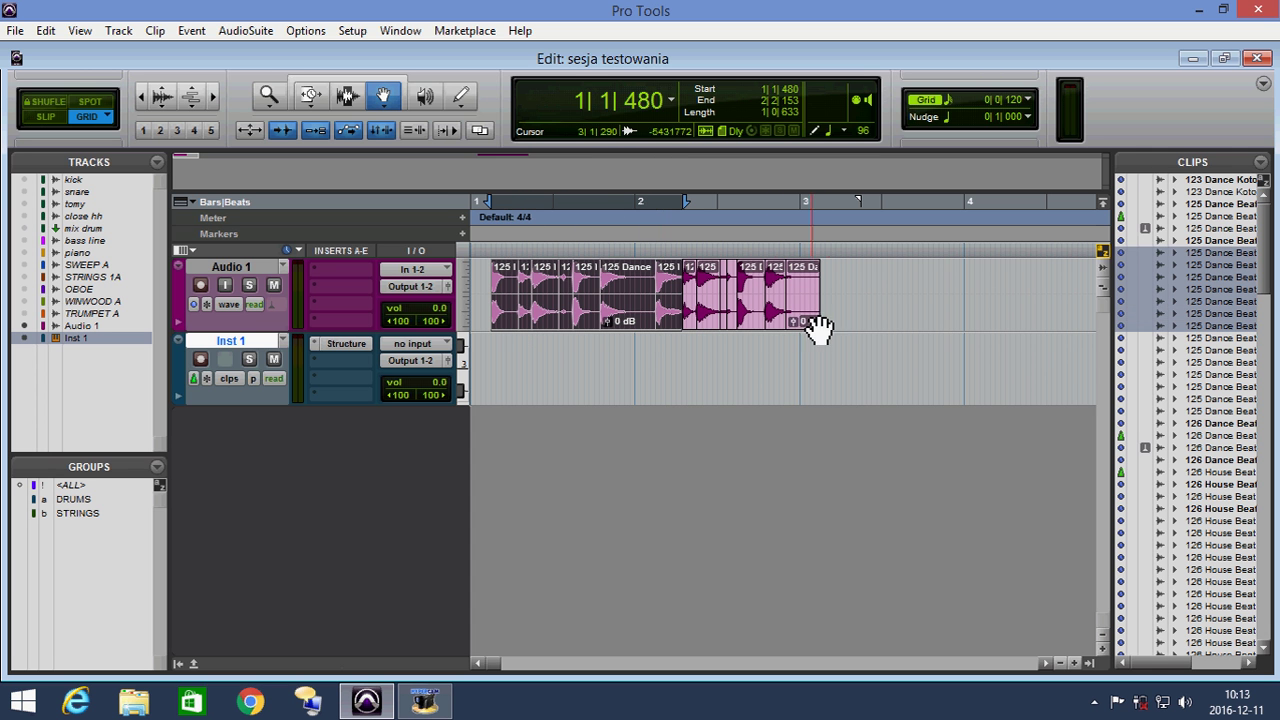
shift+click(783, 328)
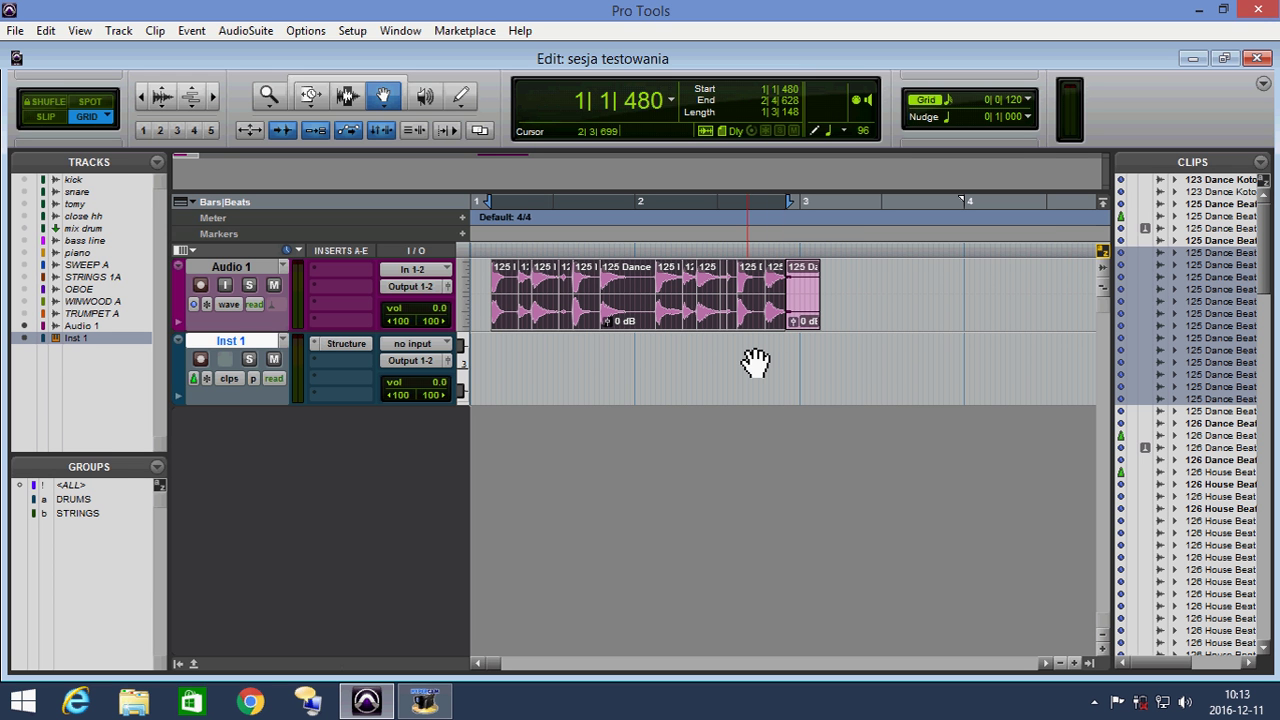
Step: Export the selected clips as 16 Bit, 44.1 kHz WAV files and choose a destination folder
right_click(1218, 258)
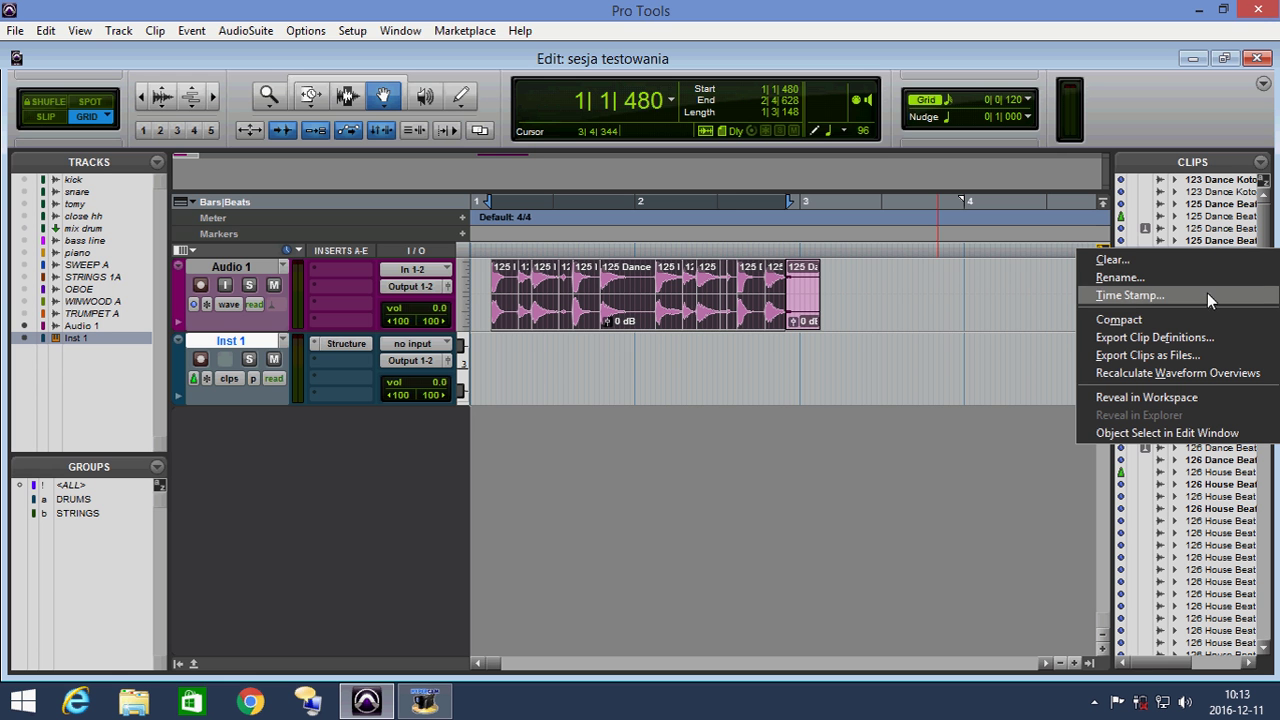
click(1199, 357)
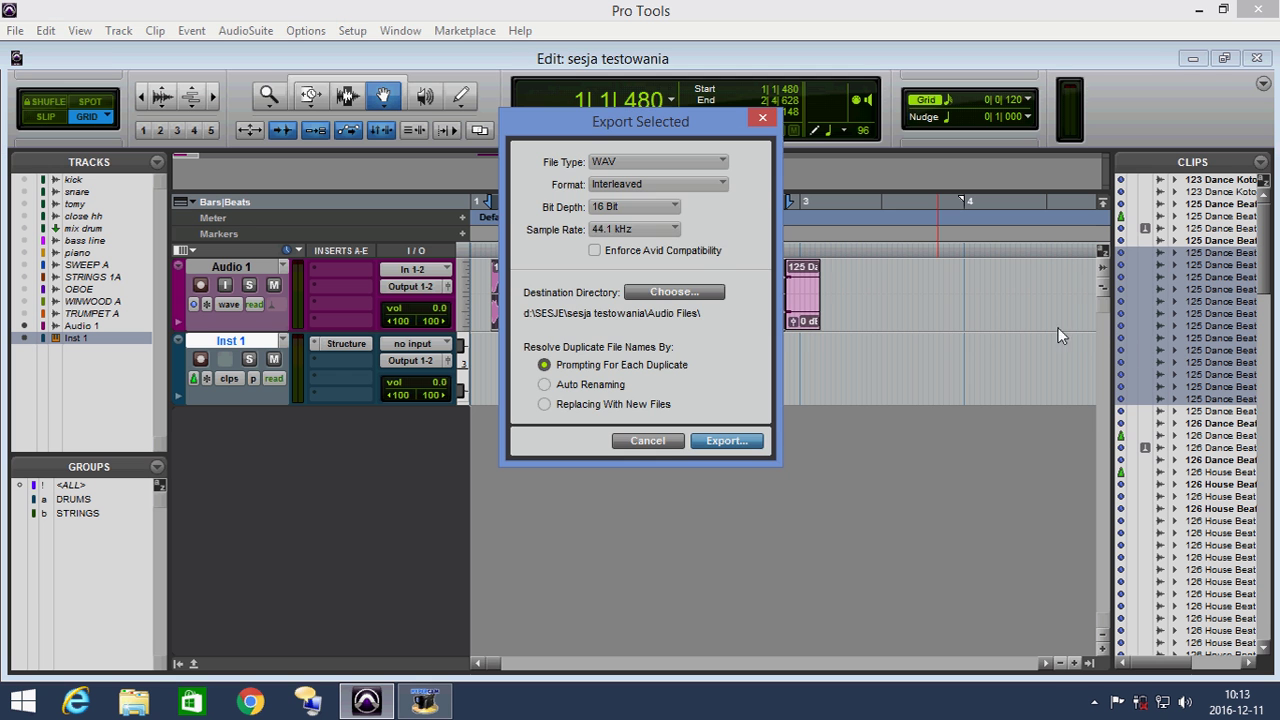
click(716, 293)
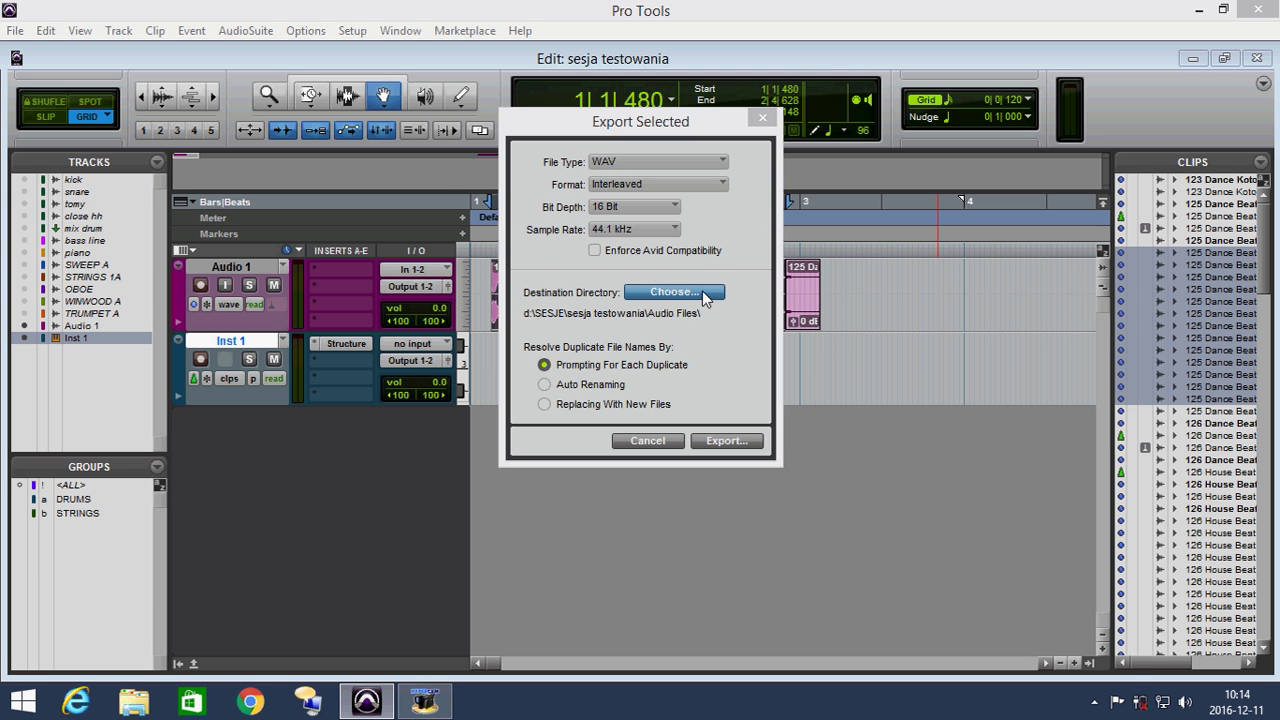
Step: Create a PERKUSJA folder inside D:\SESJE and set it as the export destination
click(768, 244)
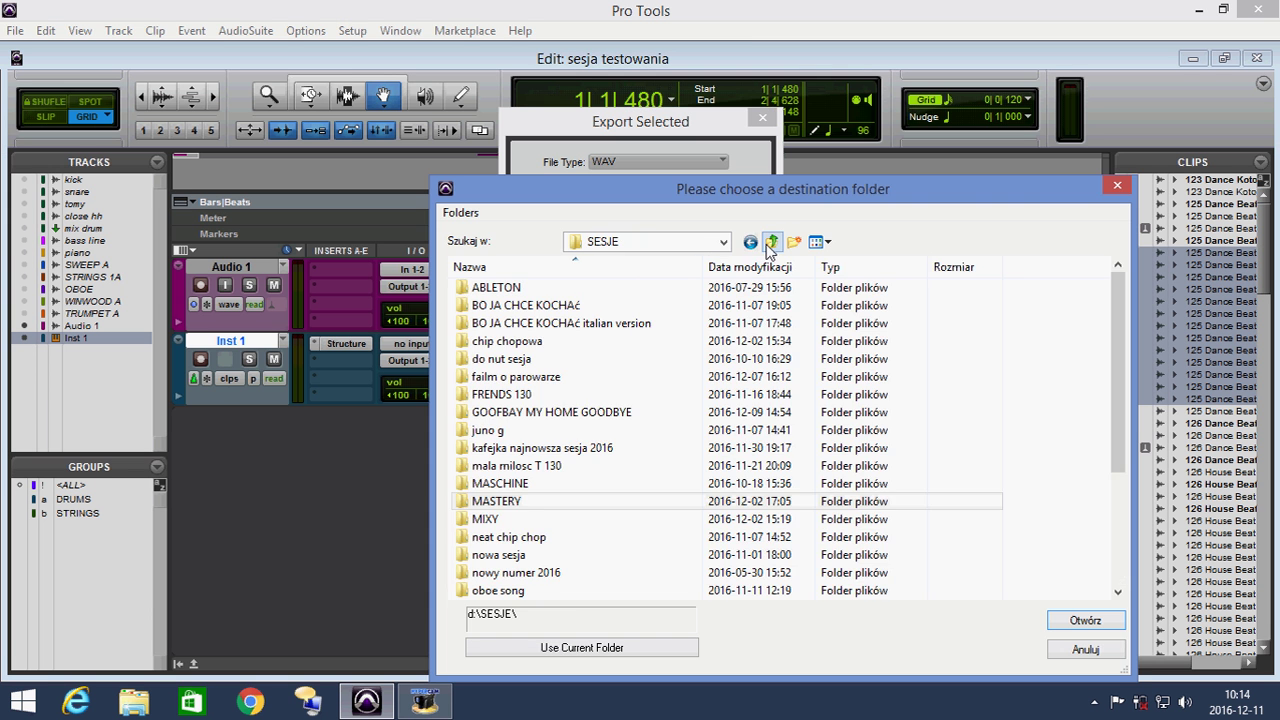
click(768, 244)
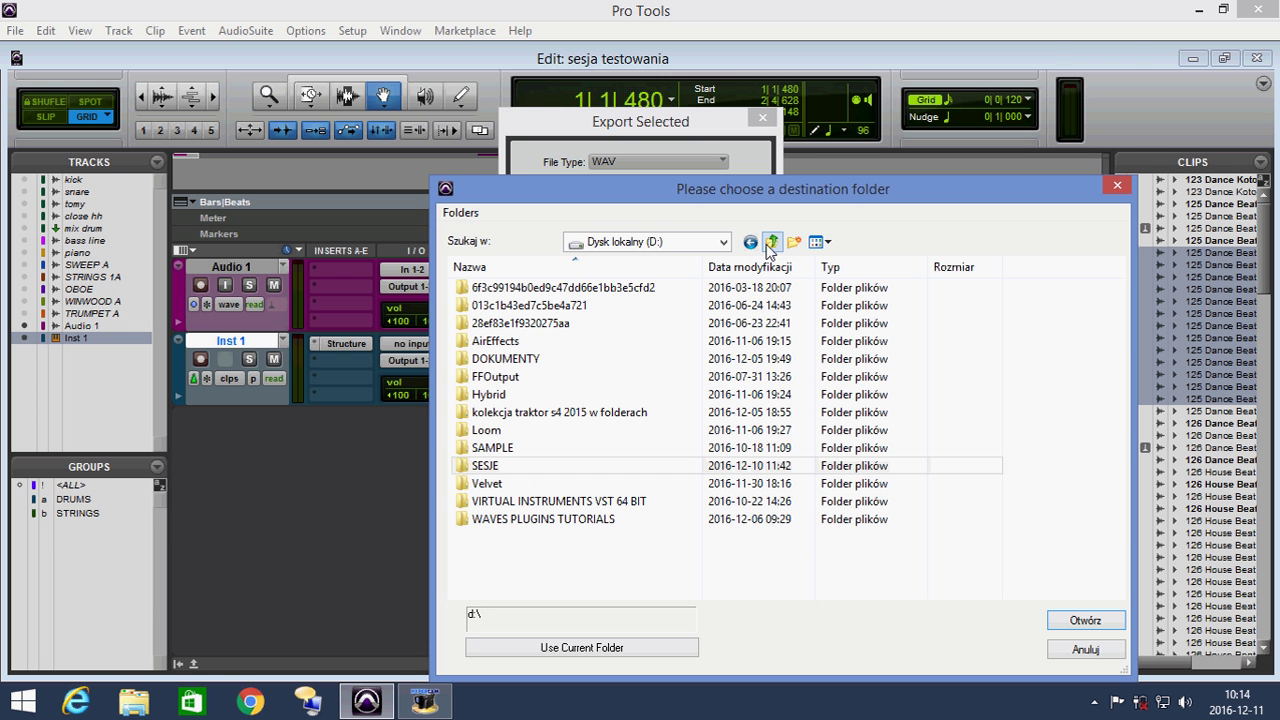
double_click(488, 466)
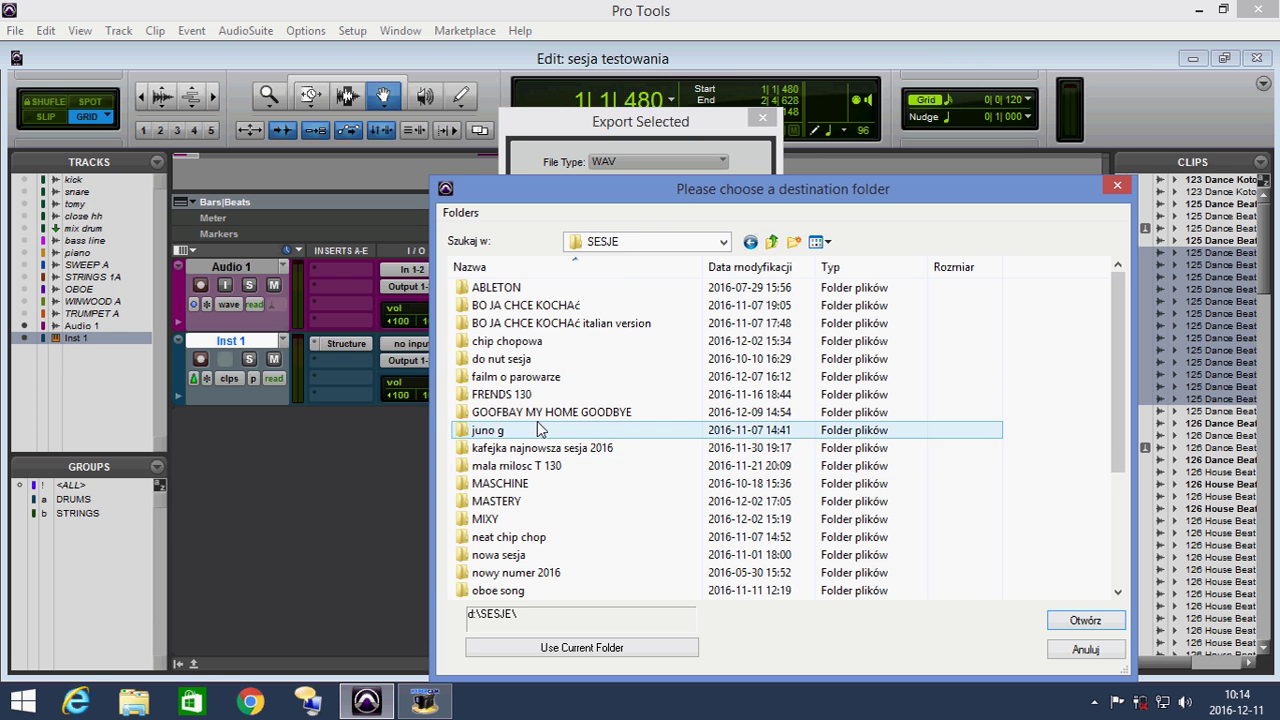
click(793, 245)
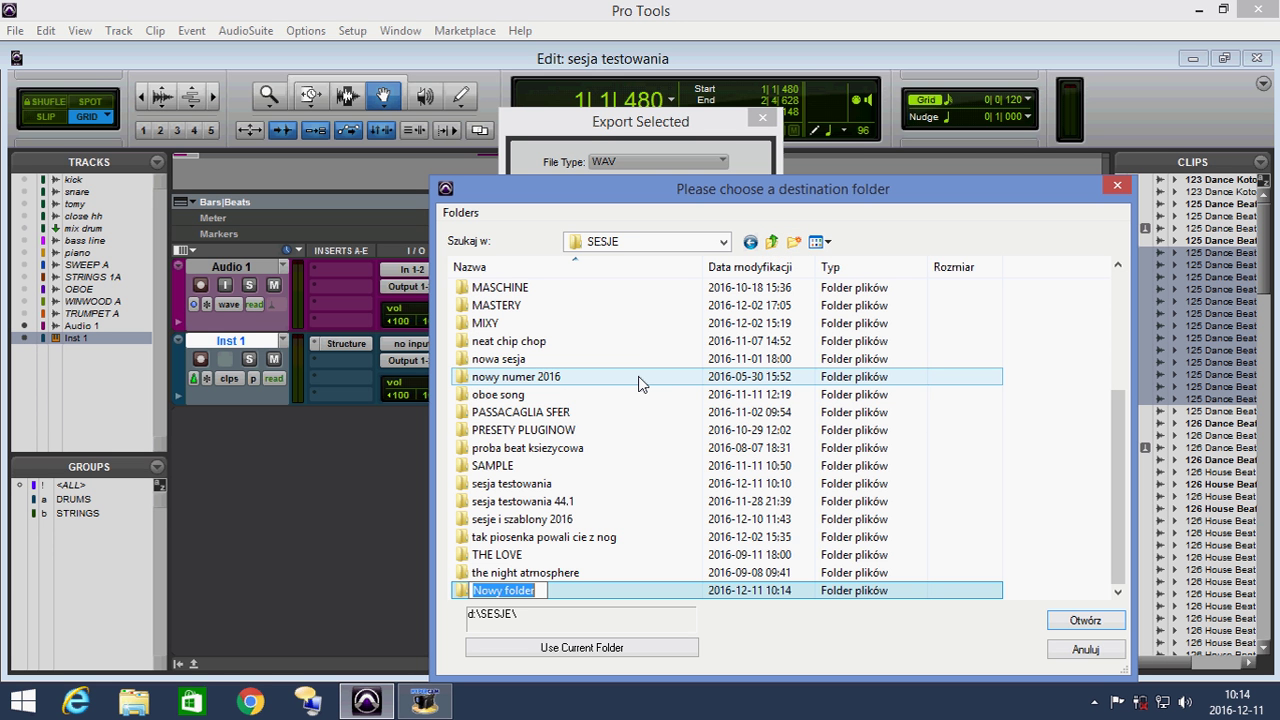
text(PERKU)
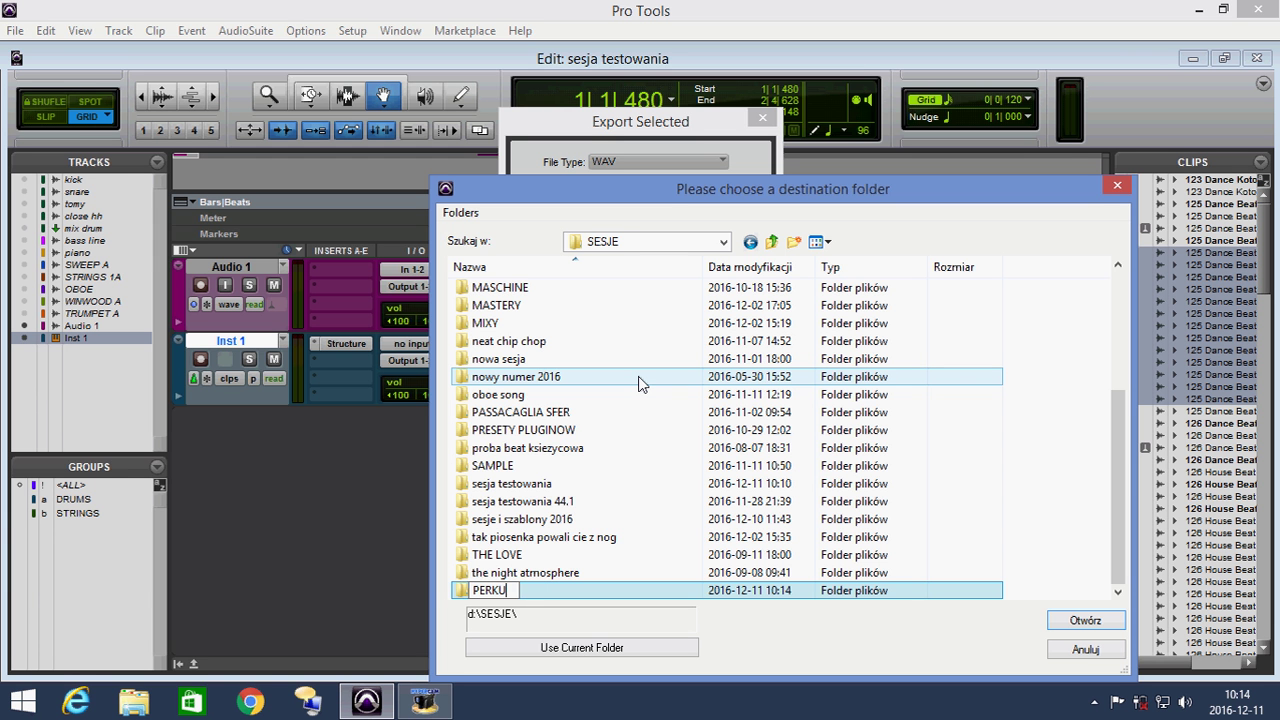
text(SJA)
key(Return)
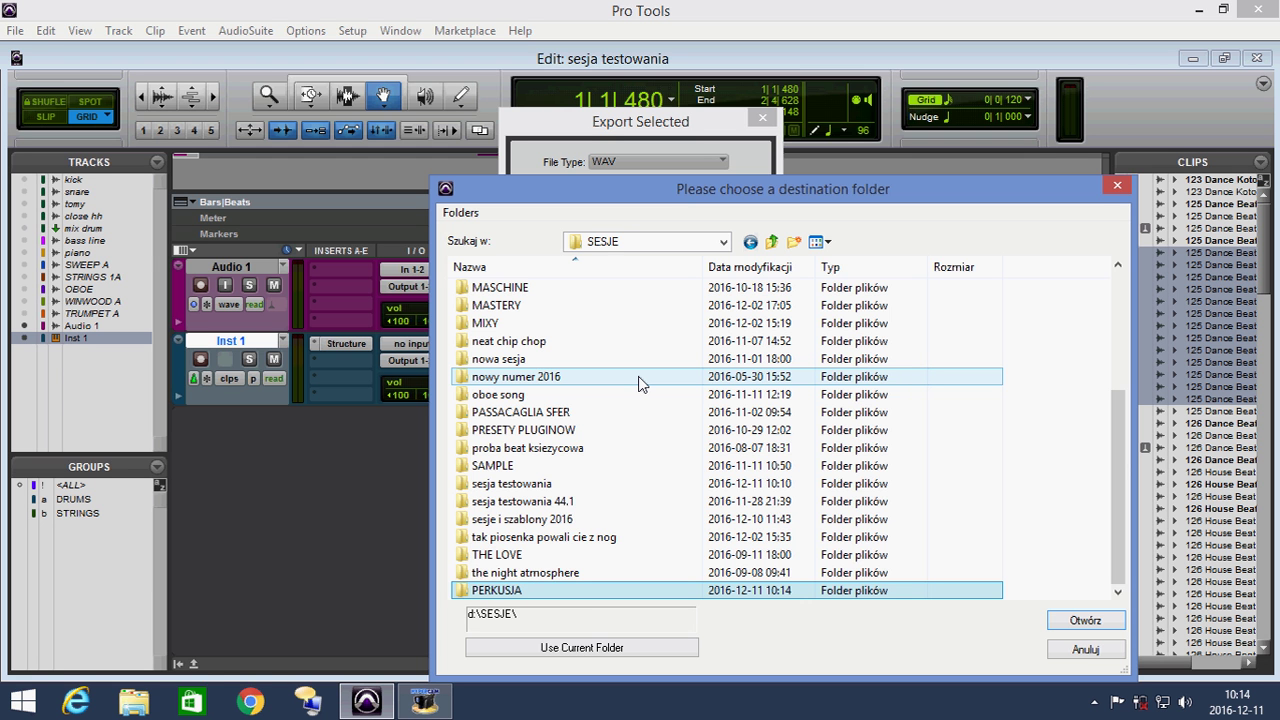
key(Return)
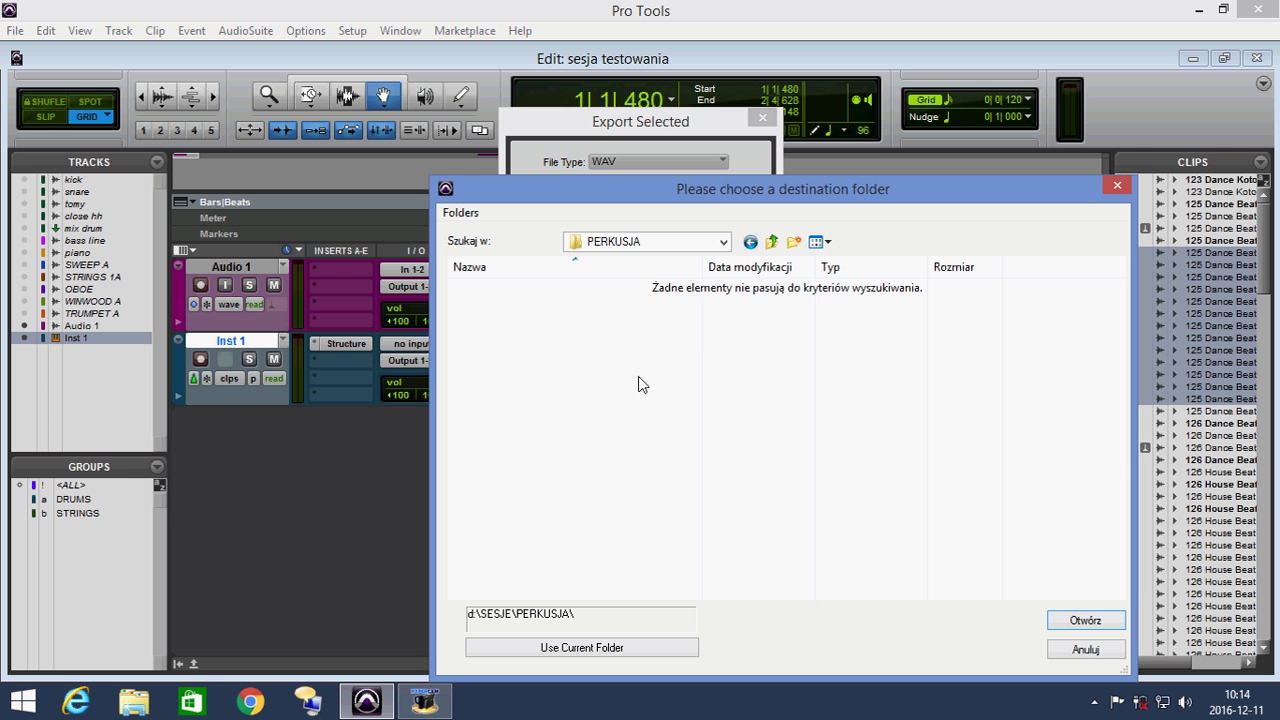
click(632, 646)
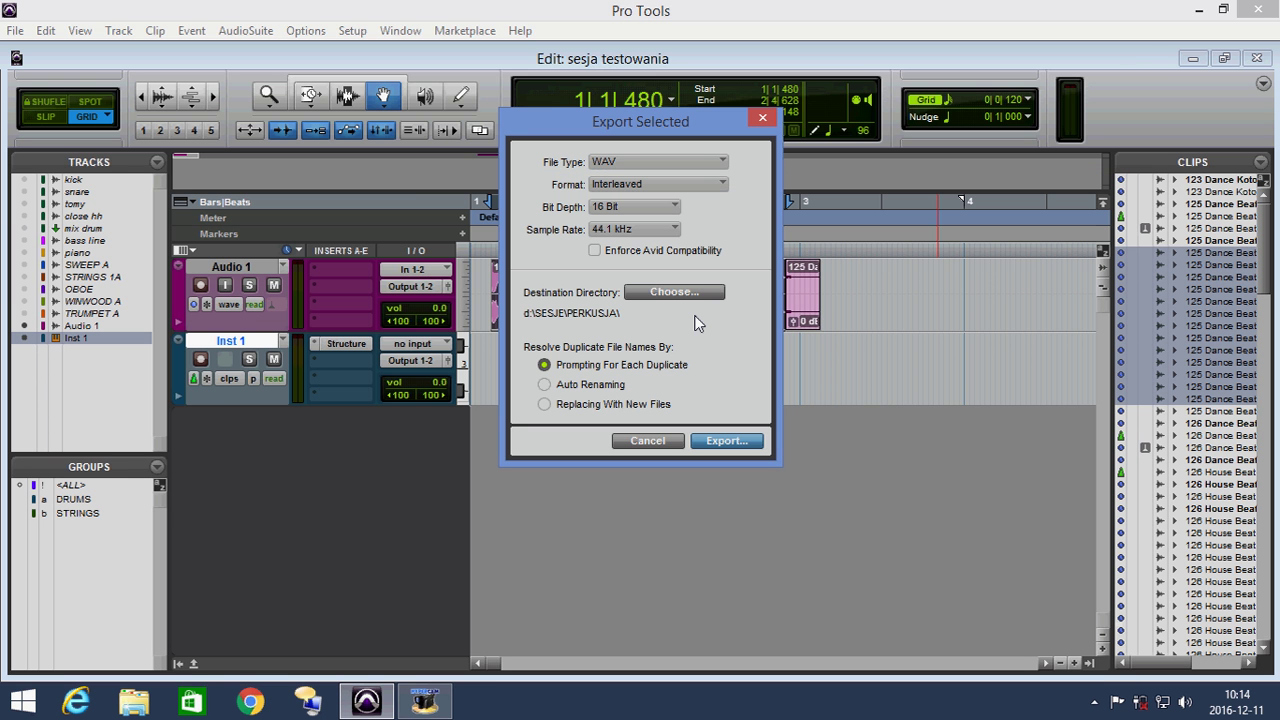
Step: Export the drum slices as WAV files into PERKUSJA
click(720, 441)
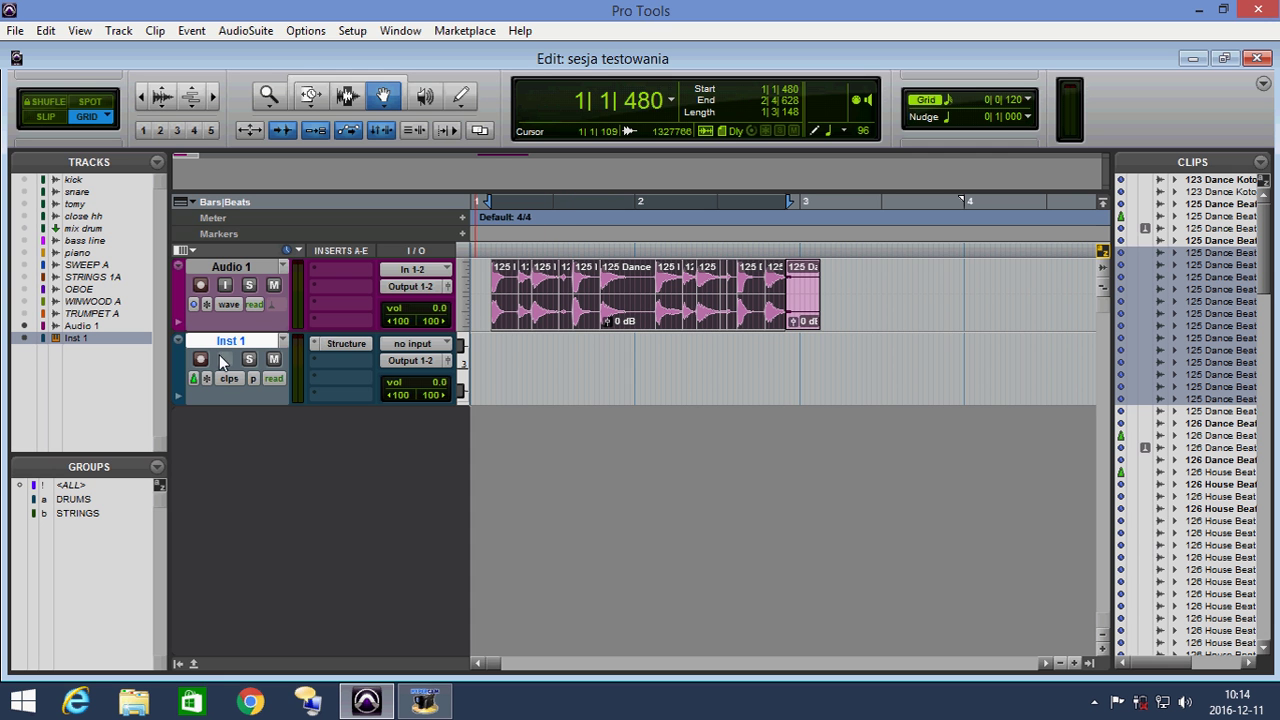
Step: Open the Structure instrument on Inst 1 and switch it to its file browser
click(334, 344)
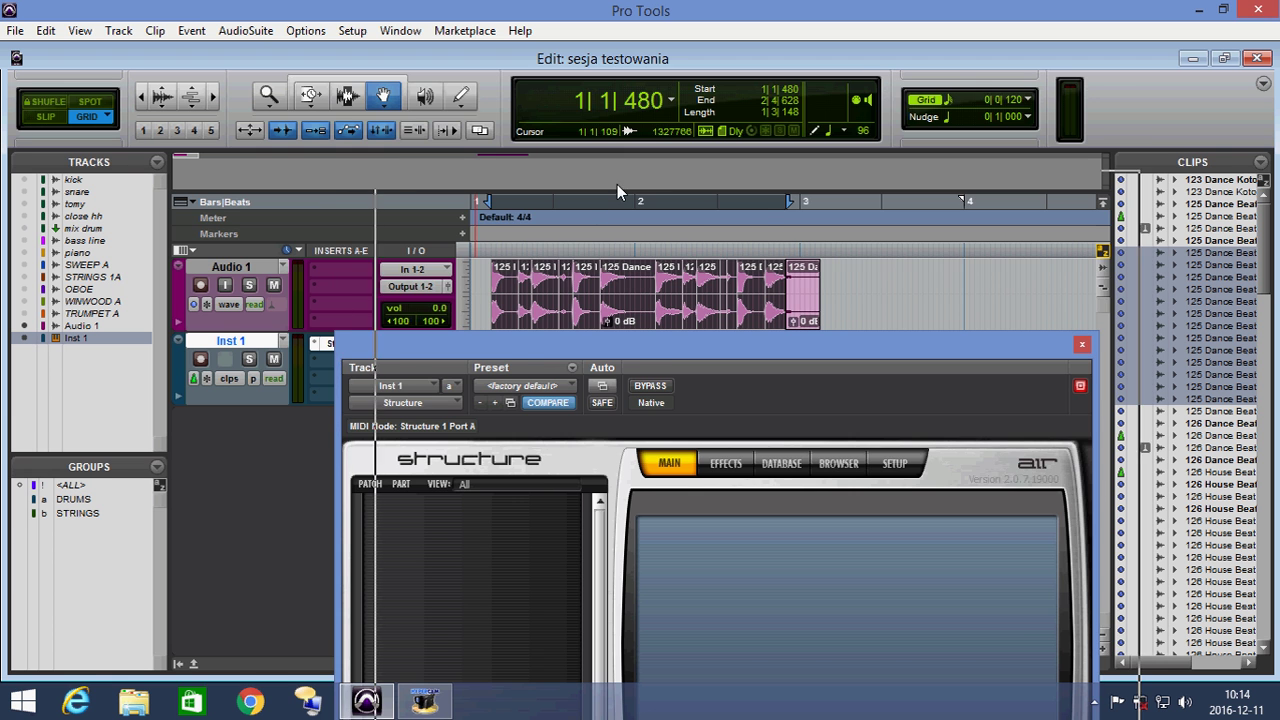
drag(578, 354, 587, 108)
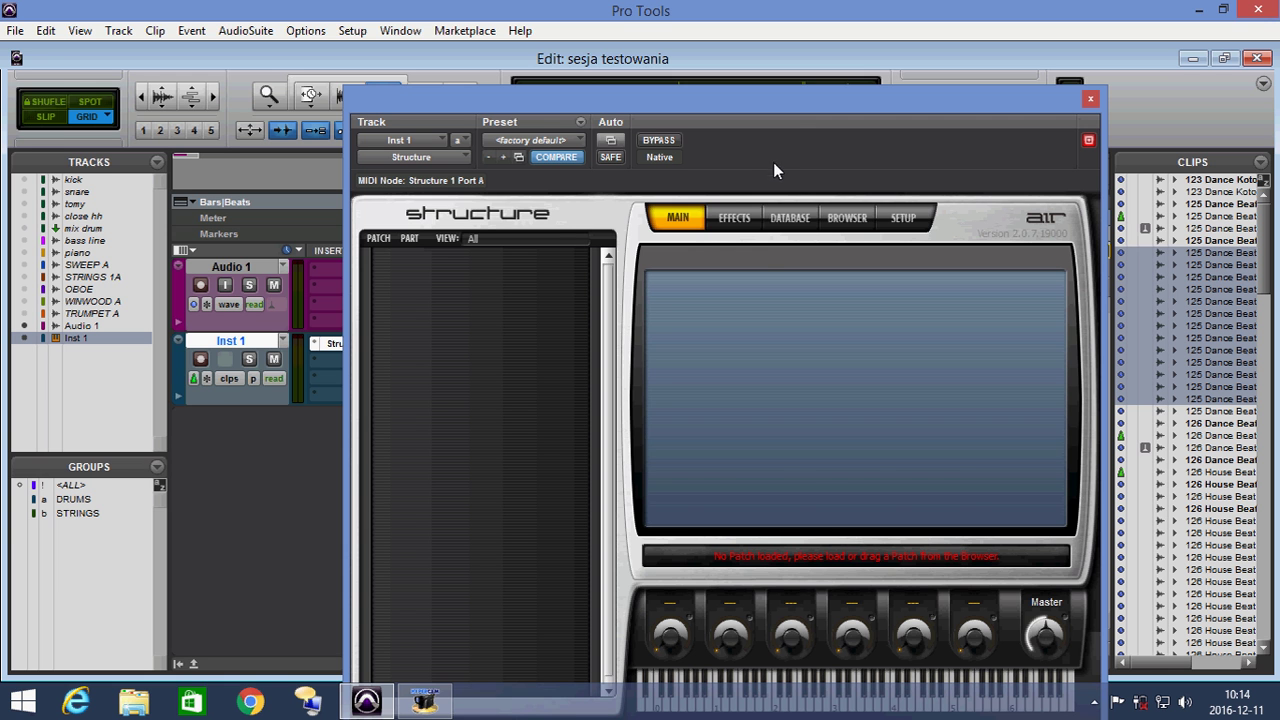
click(735, 220)
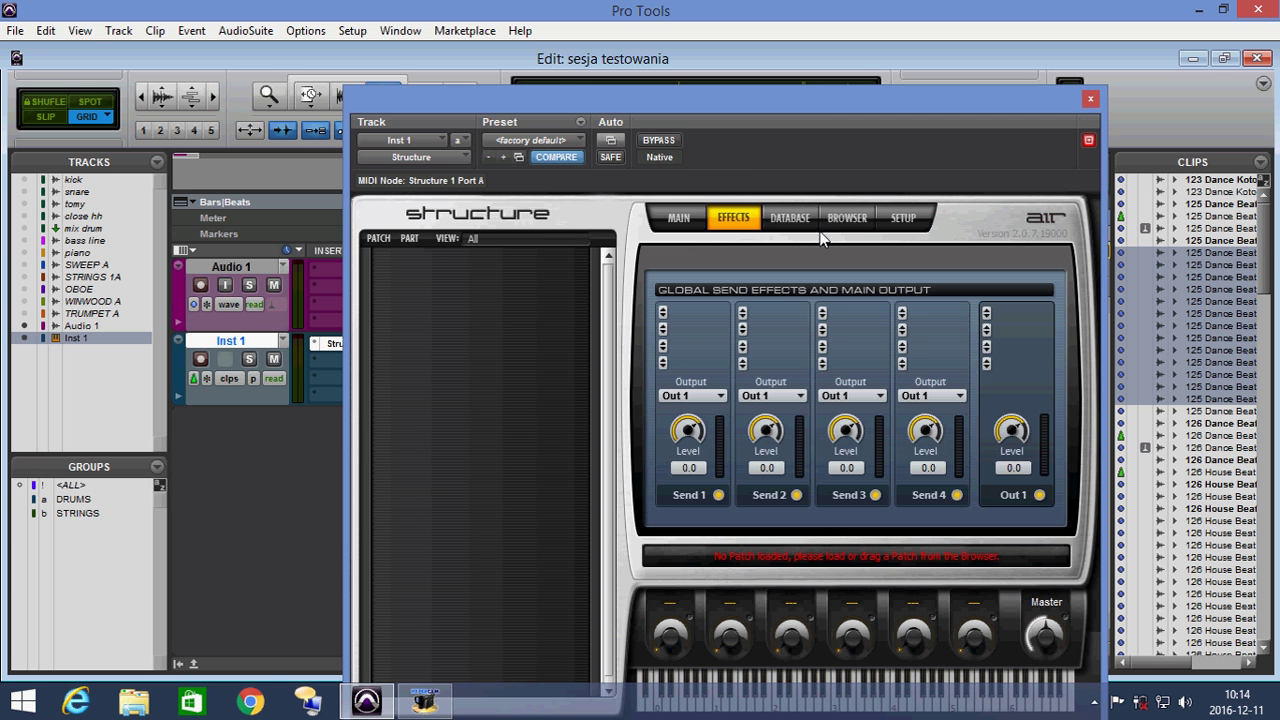
click(846, 218)
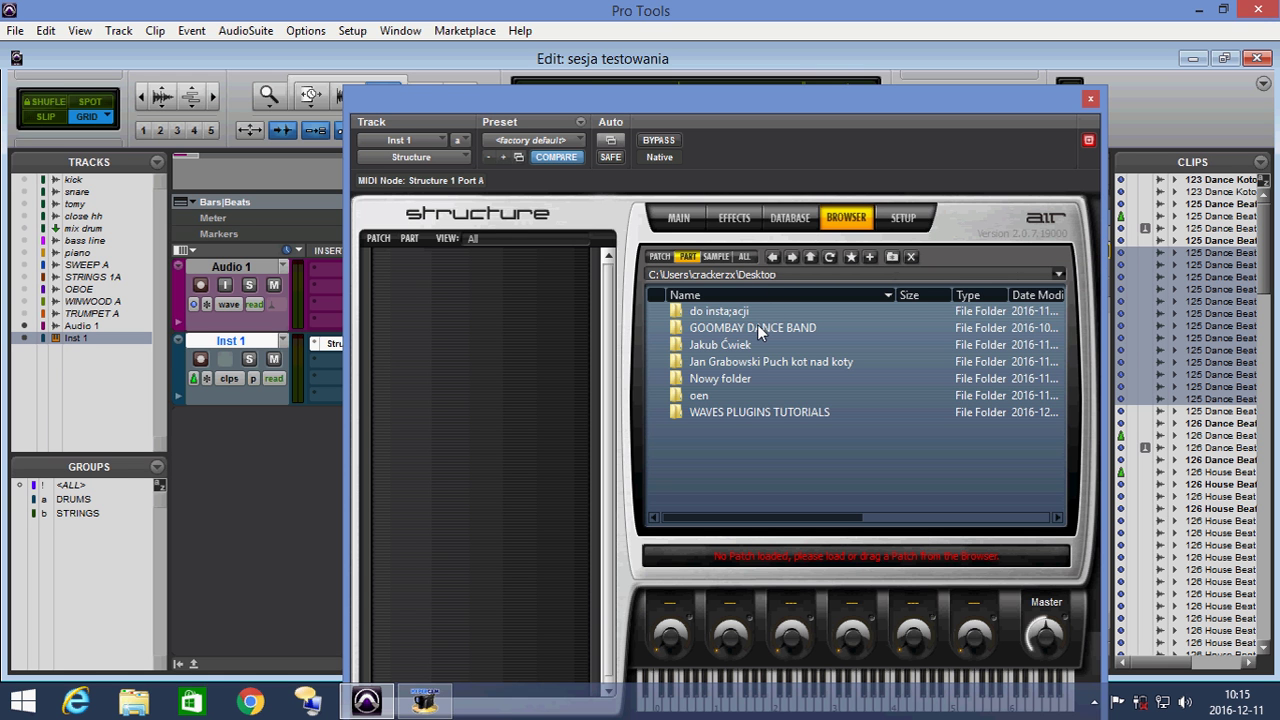
Step: Browse up from the Desktop to the drive list, then into D:\SESJE\PERKUSJA
click(810, 257)
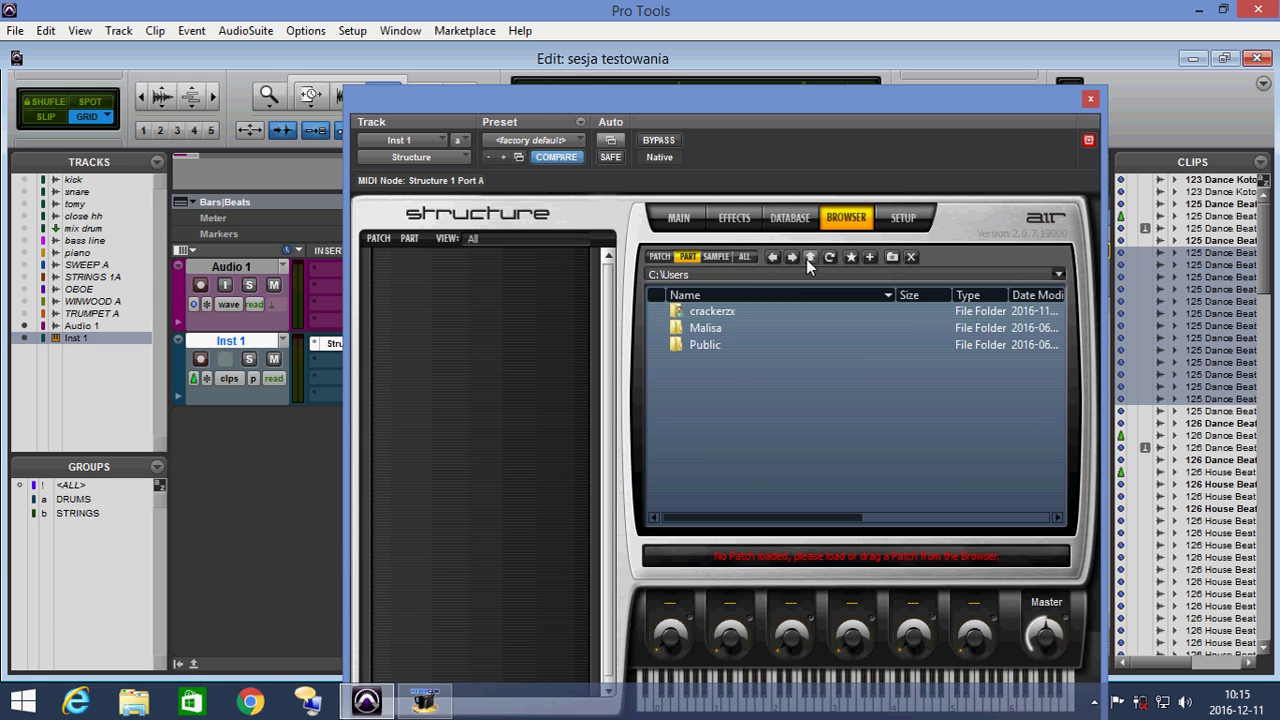
click(810, 257)
click(810, 257)
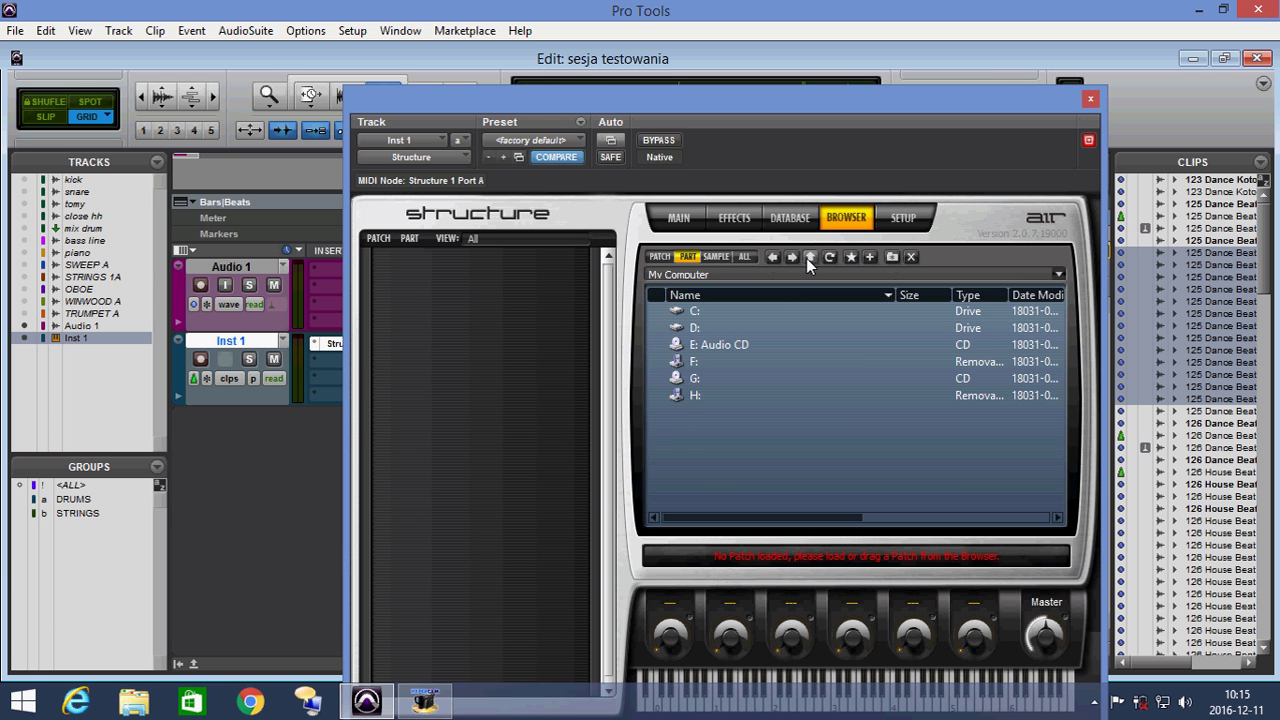
double_click(705, 323)
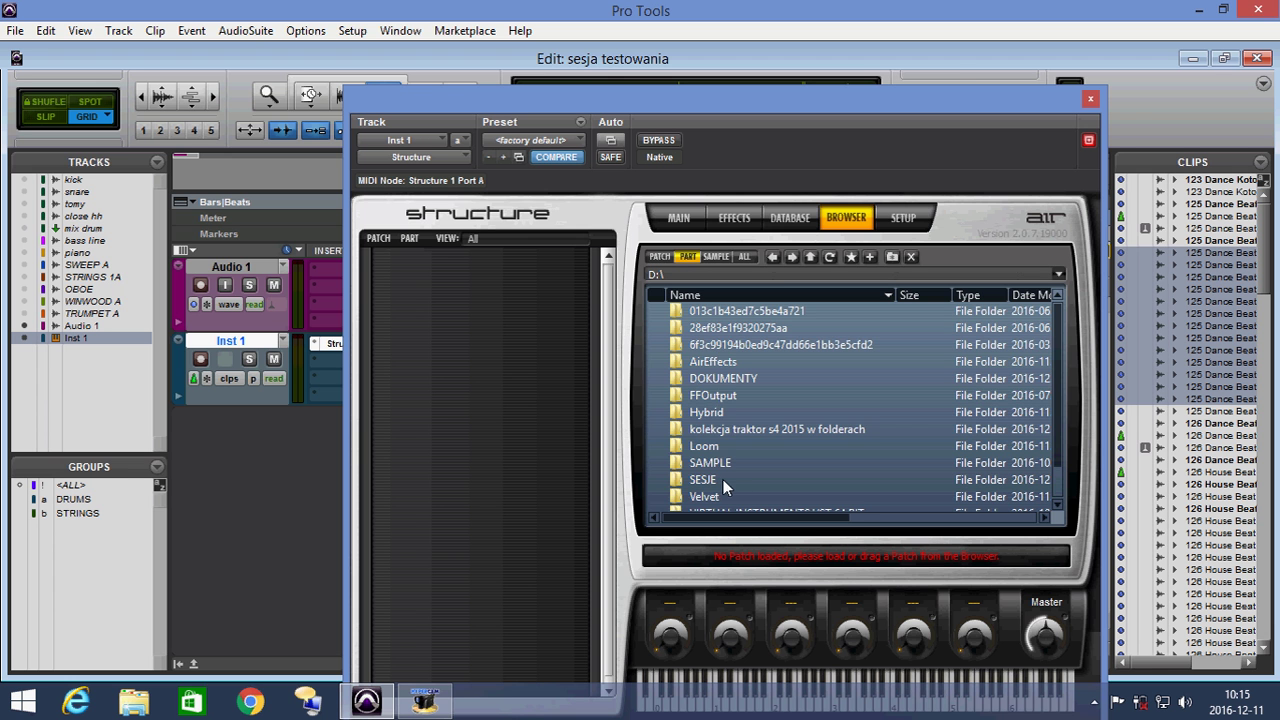
double_click(723, 479)
scroll(776, 410, down, 5)
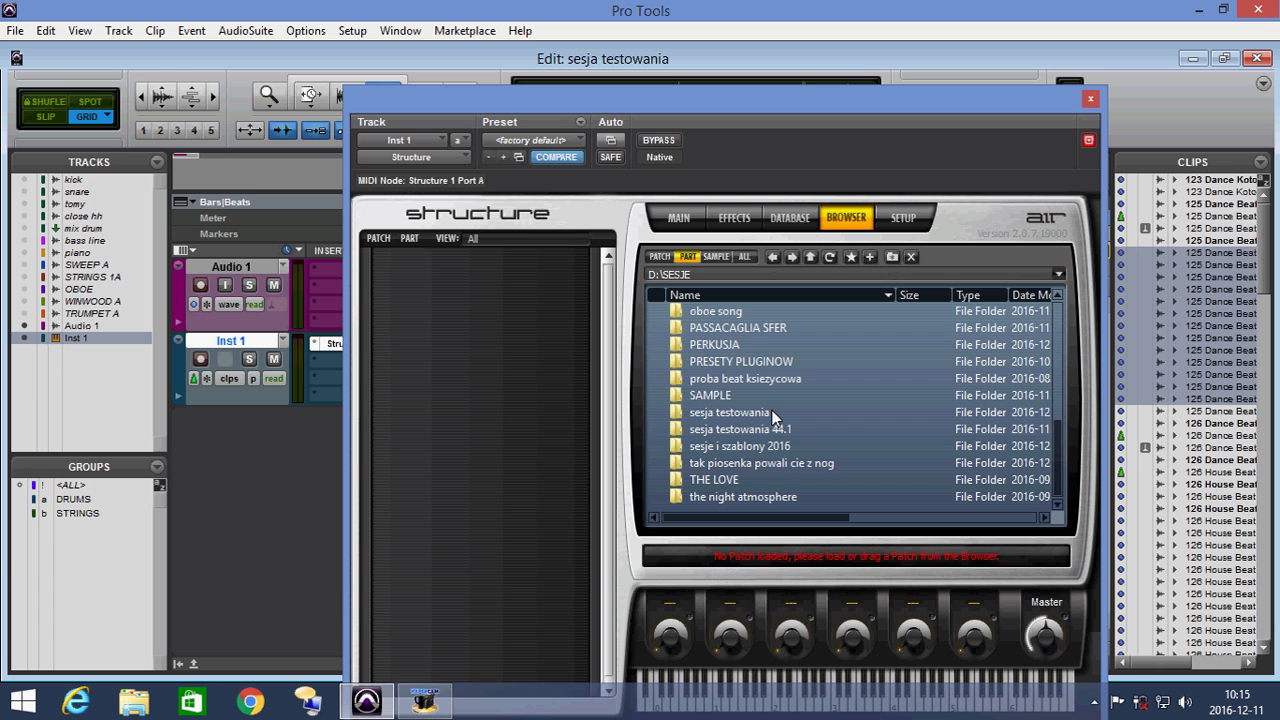
double_click(720, 347)
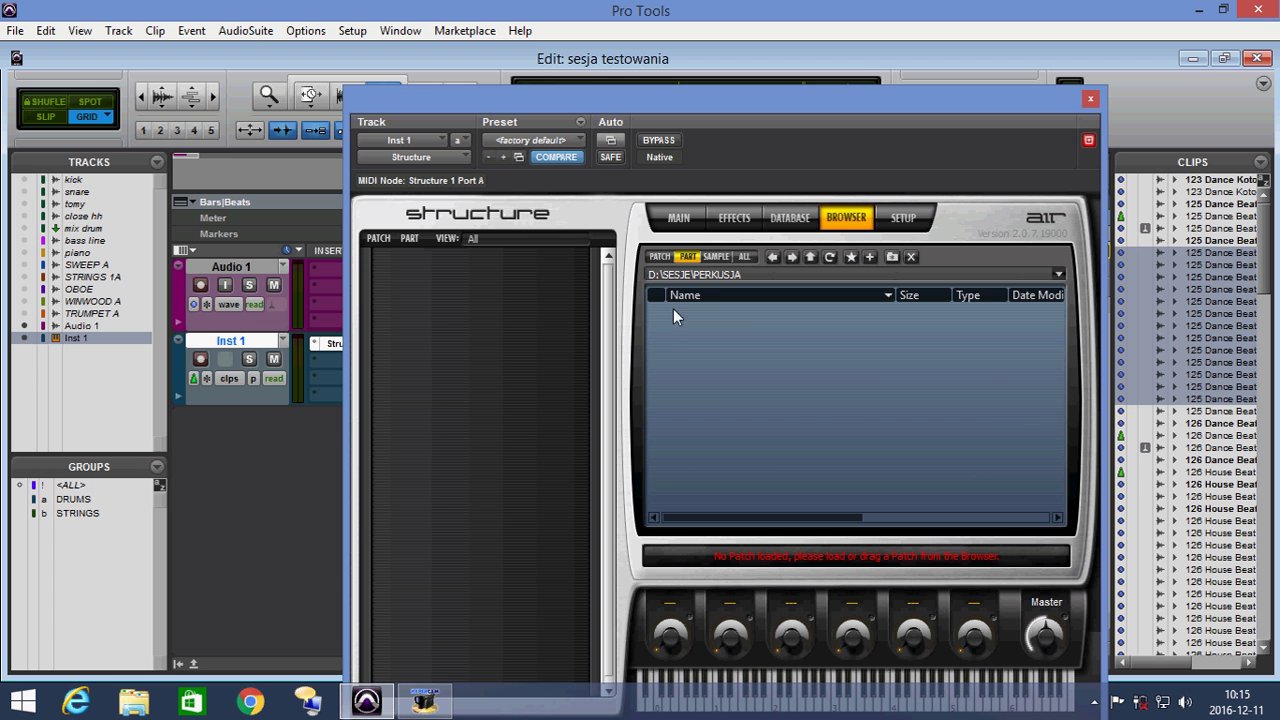
Step: Show all file types and select the Dance Beat slices from first to last
click(742, 257)
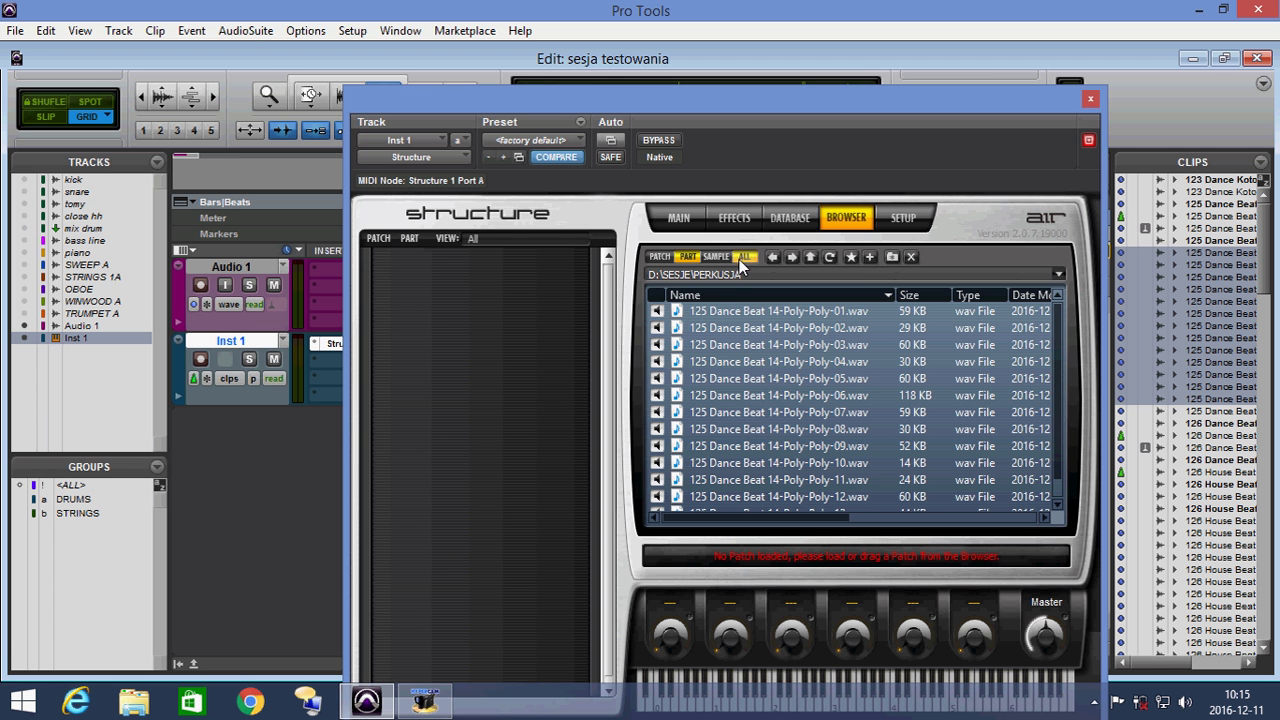
click(757, 305)
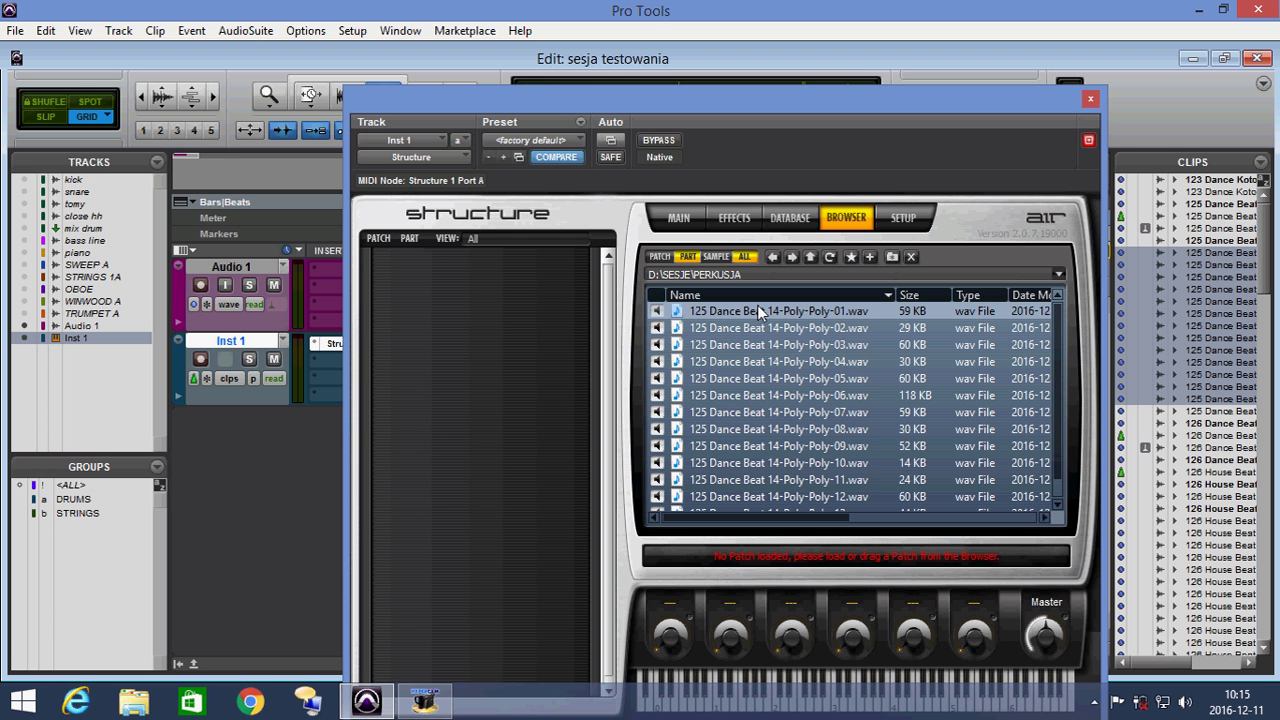
scroll(761, 391, down, 1)
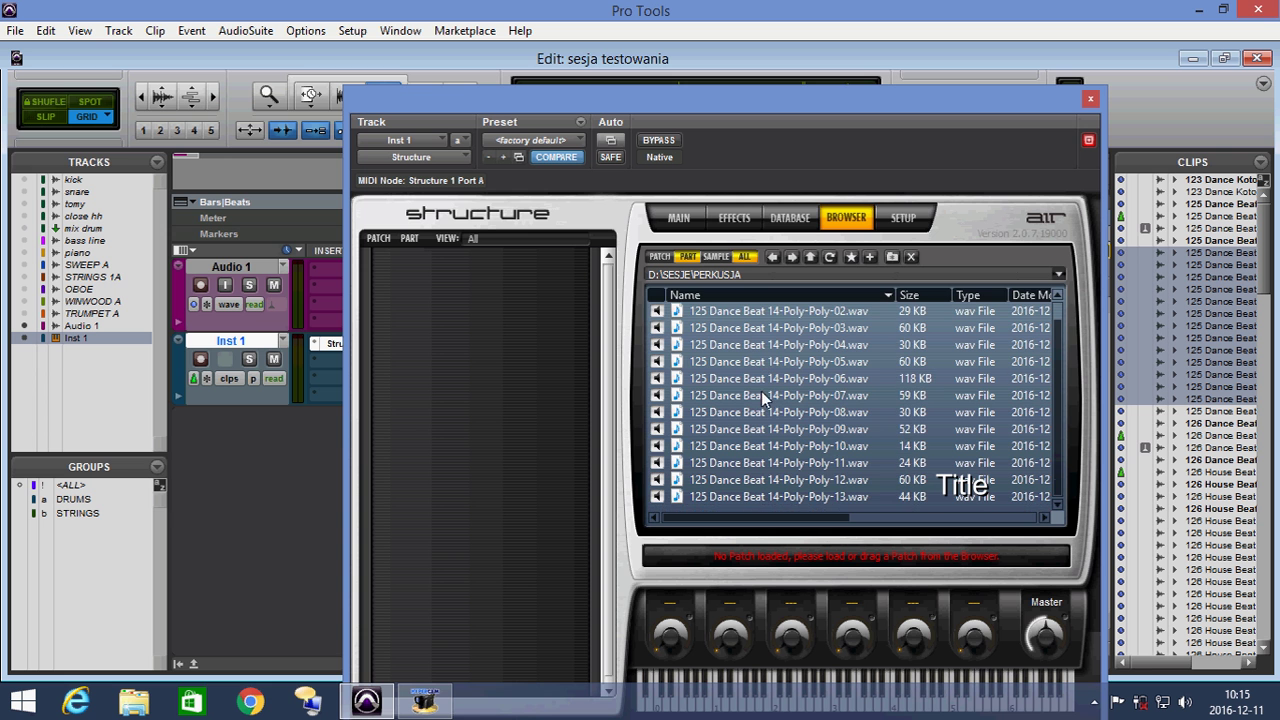
shift+click(761, 495)
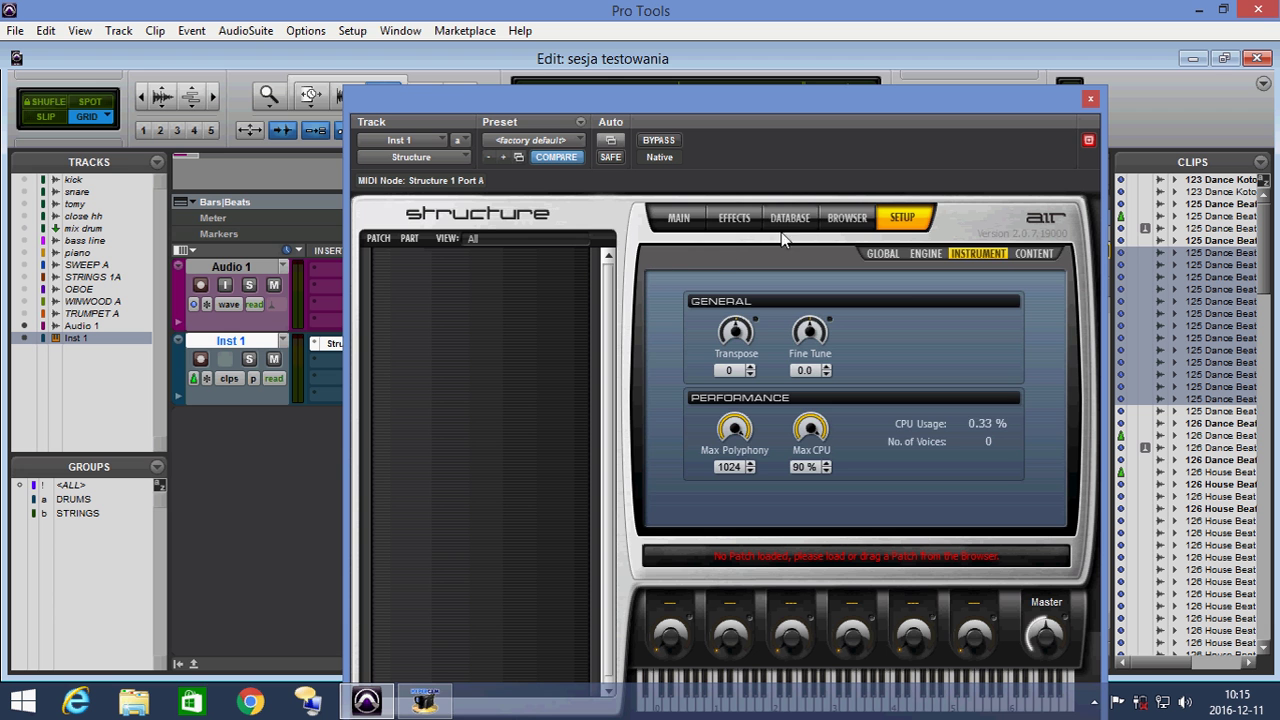
Step: Enable the Patch and Sample filters, select every wav slice, and drag them into the patch area
click(846, 218)
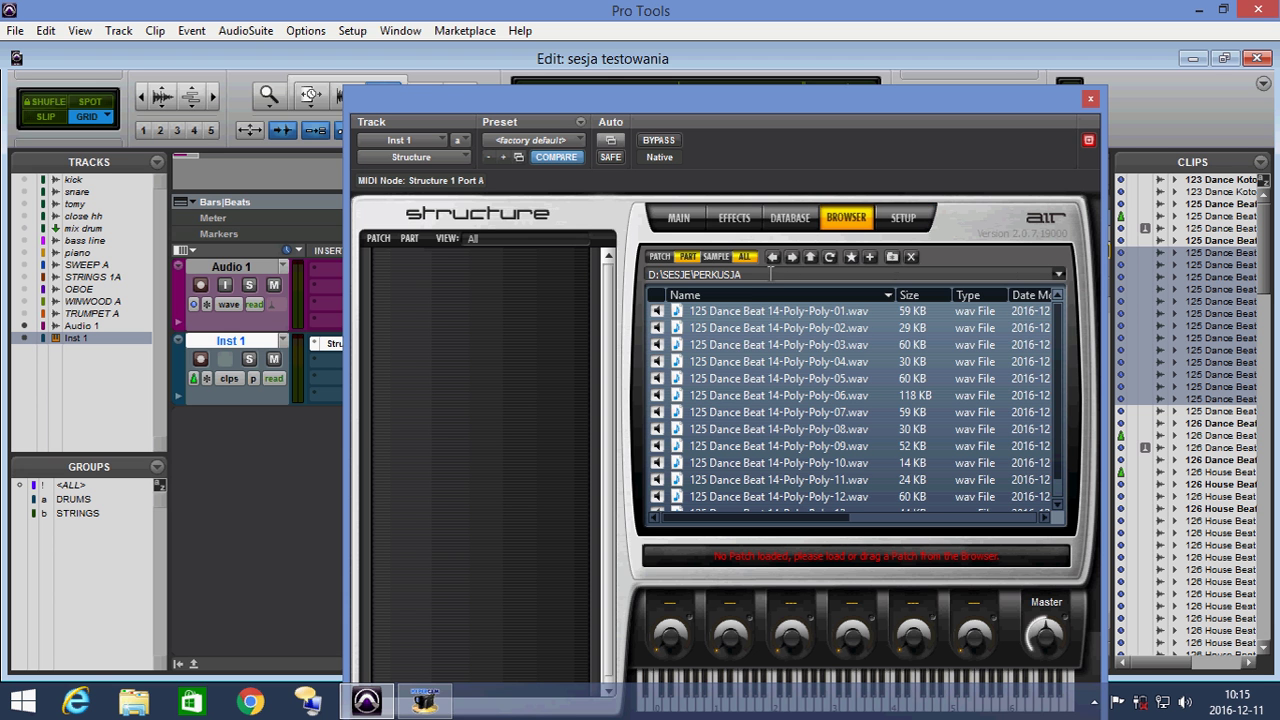
click(740, 346)
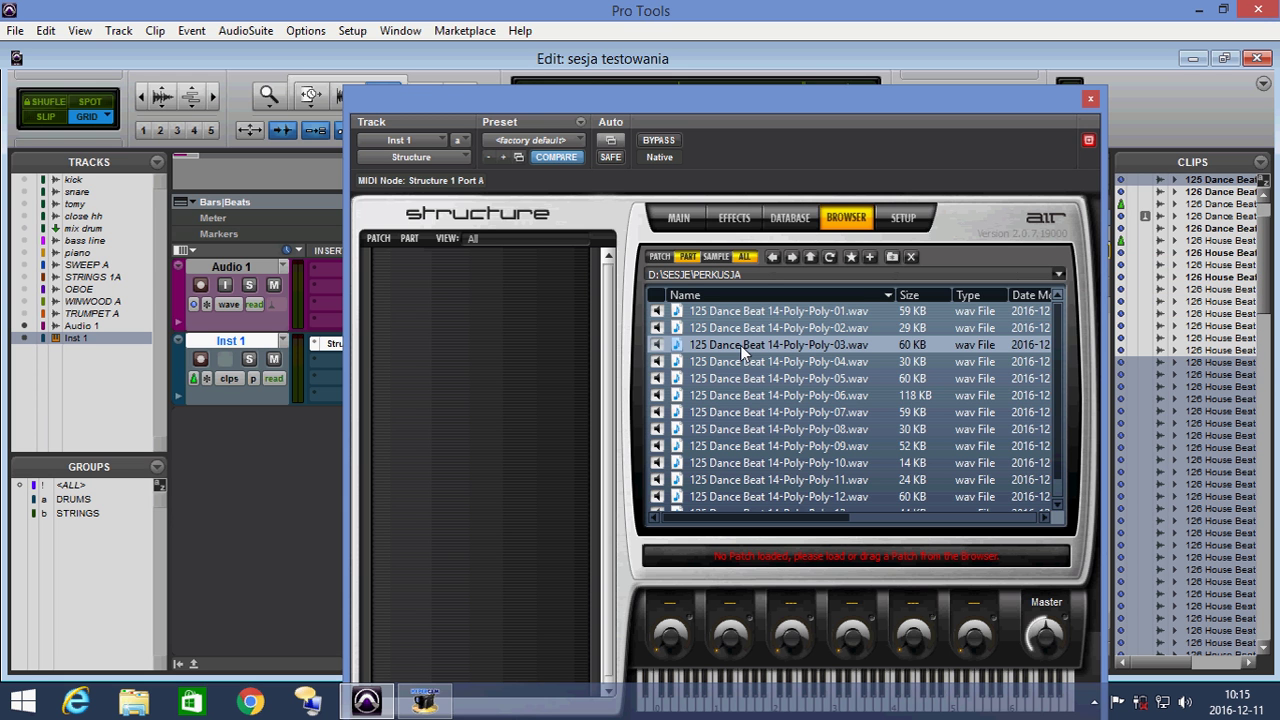
click(659, 257)
click(712, 257)
scroll(808, 485, down, 1)
key(ctrl+a)
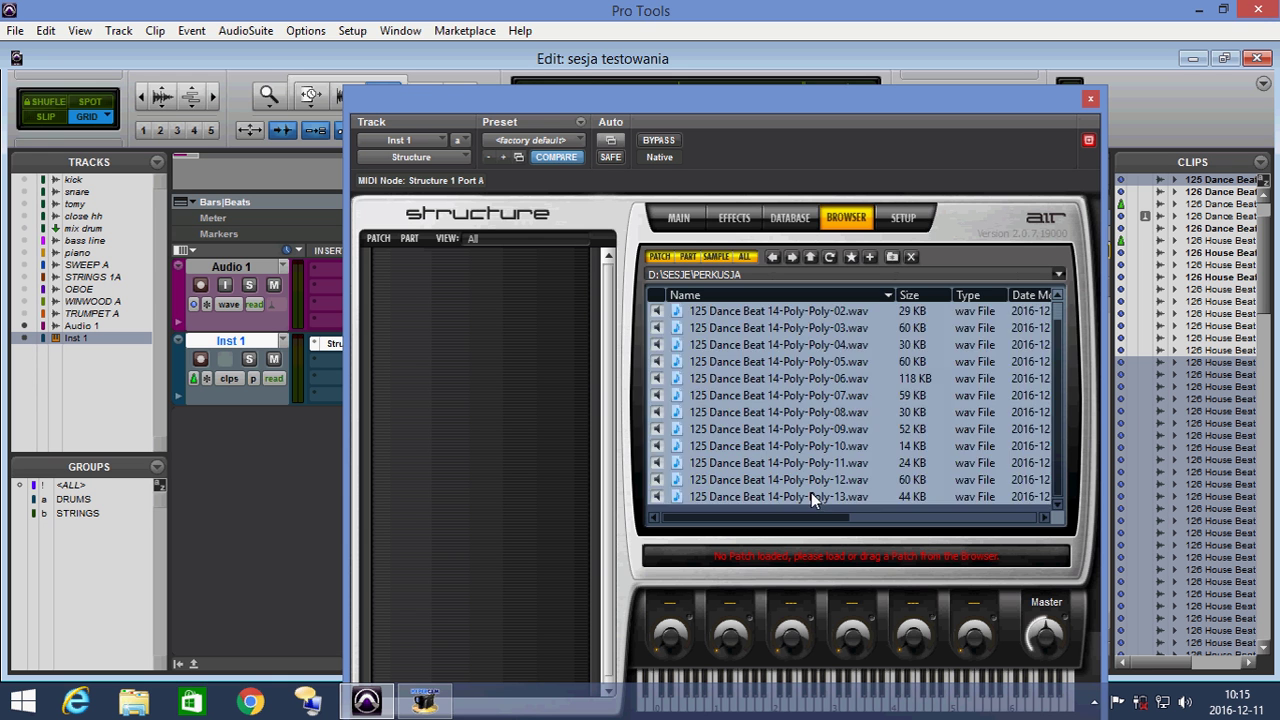
drag(787, 391, 517, 389)
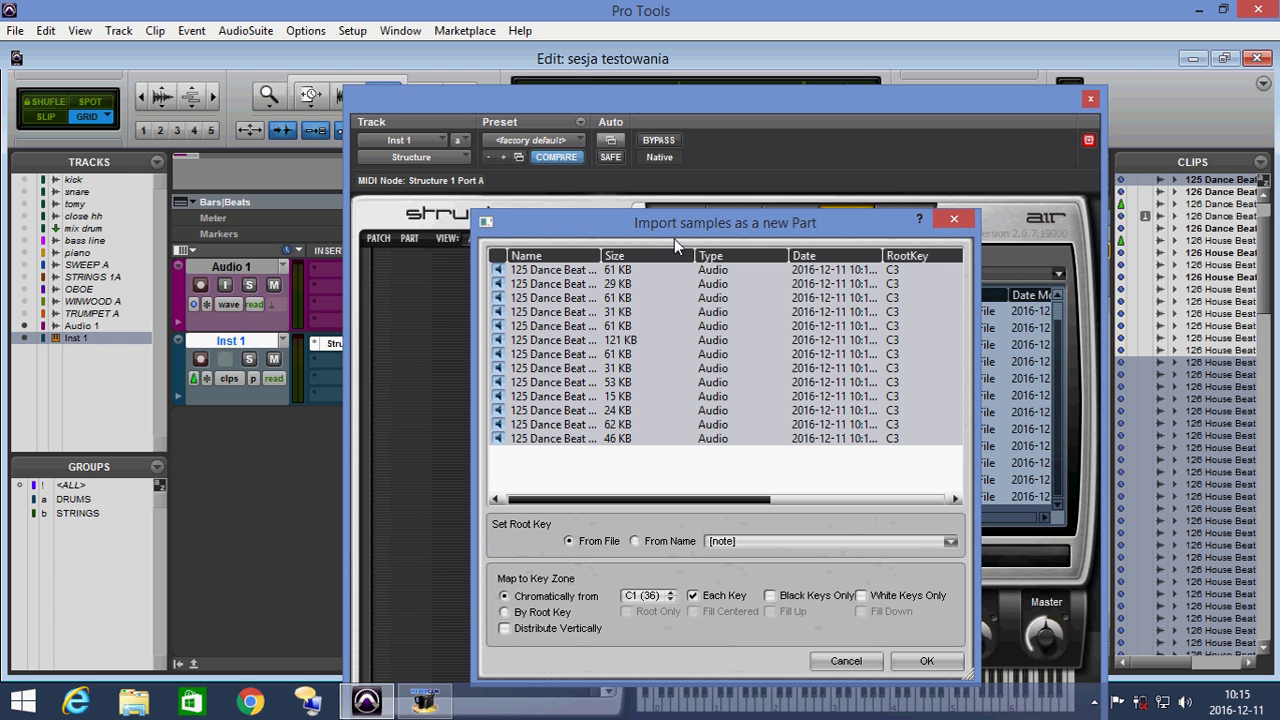
Step: Accept the import as a new part, mapped chromatically from C1 (36), one slice per key
drag(698, 222, 710, 81)
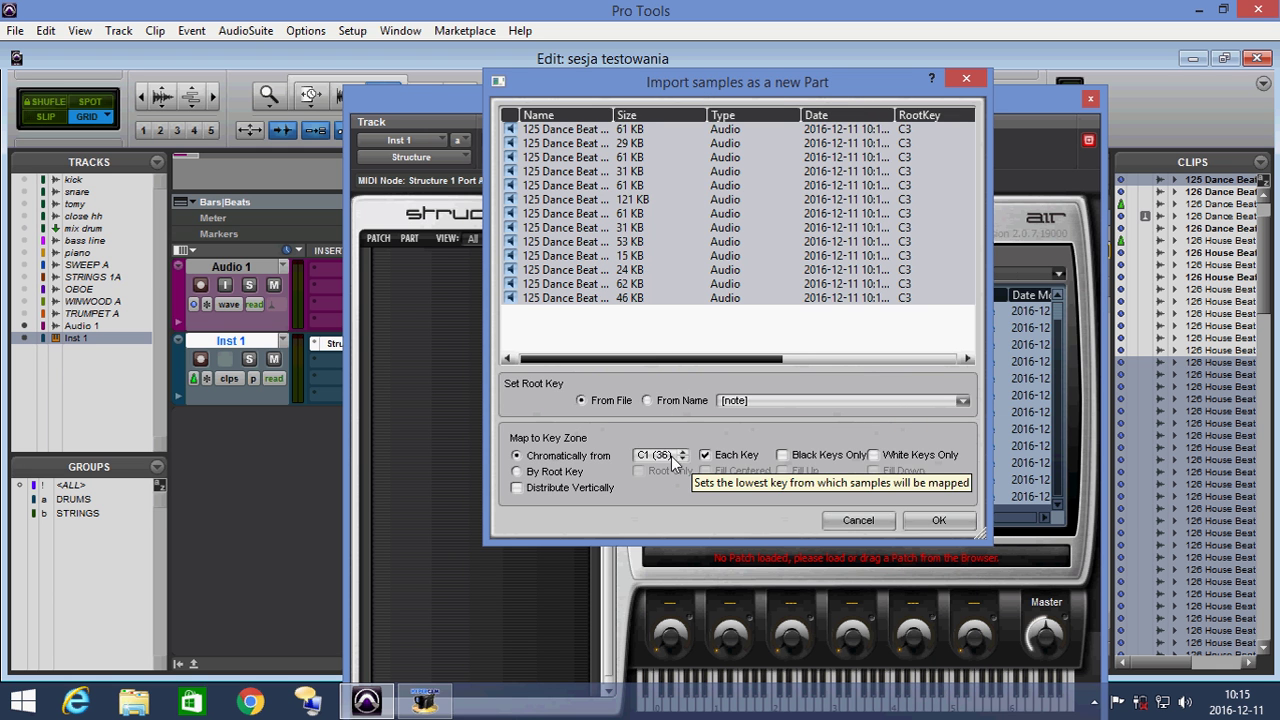
click(926, 520)
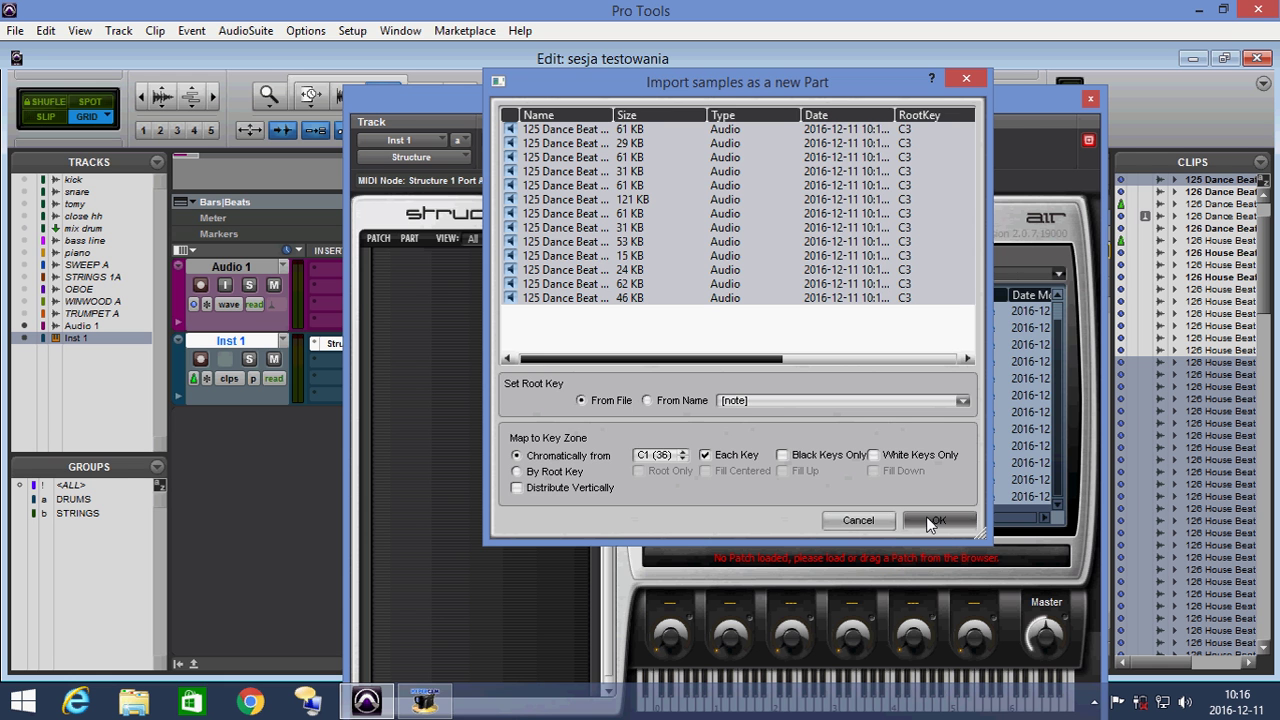
click(930, 520)
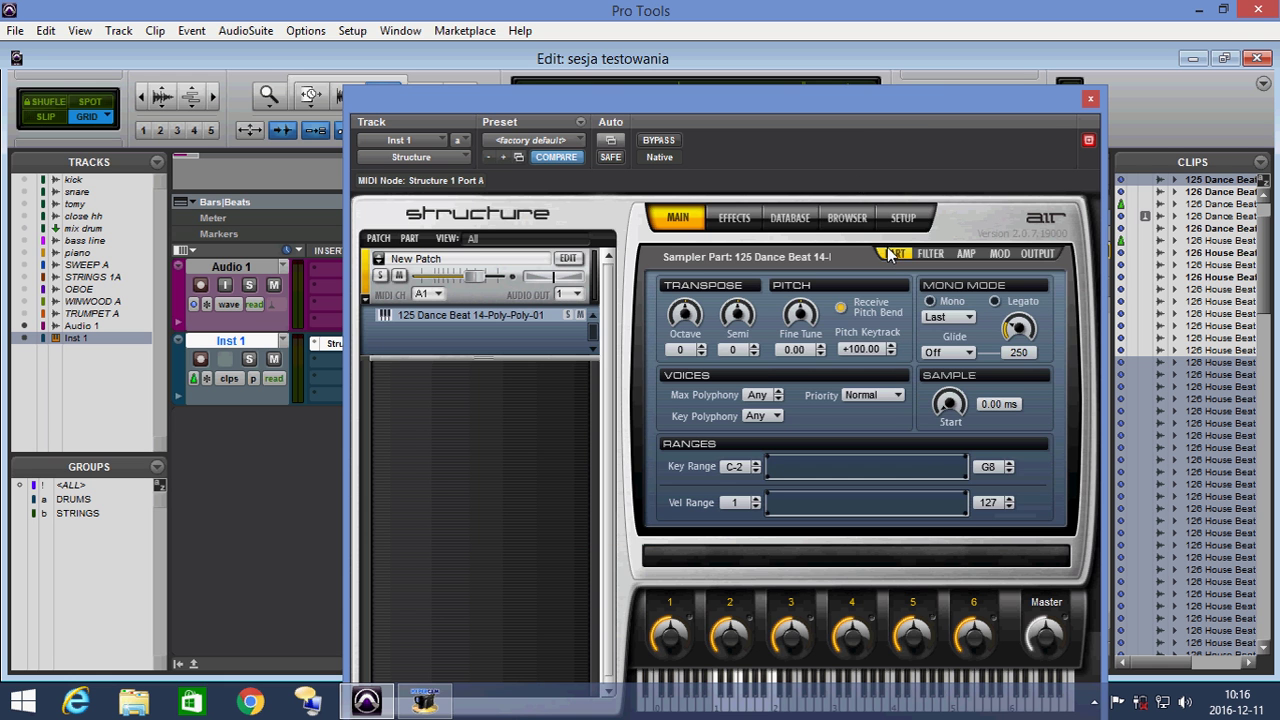
Step: Move the Structure window to the top of the screen and close it
drag(817, 90, 802, 6)
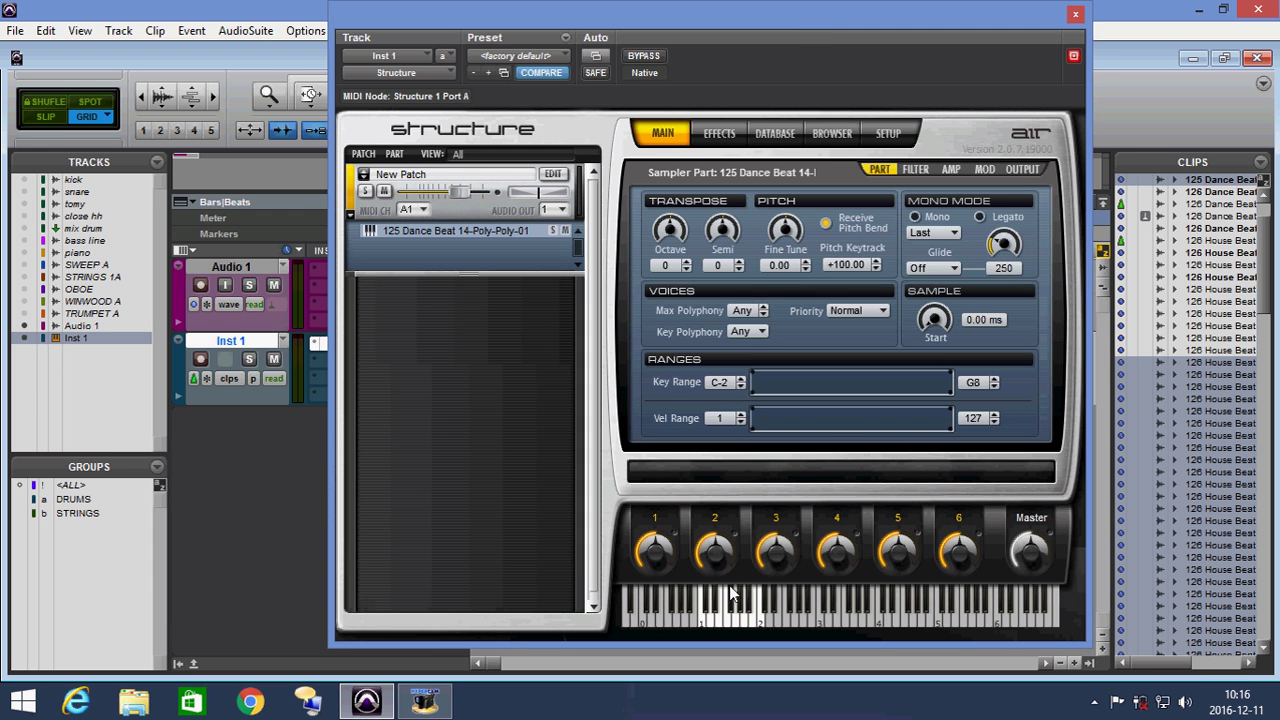
click(1078, 14)
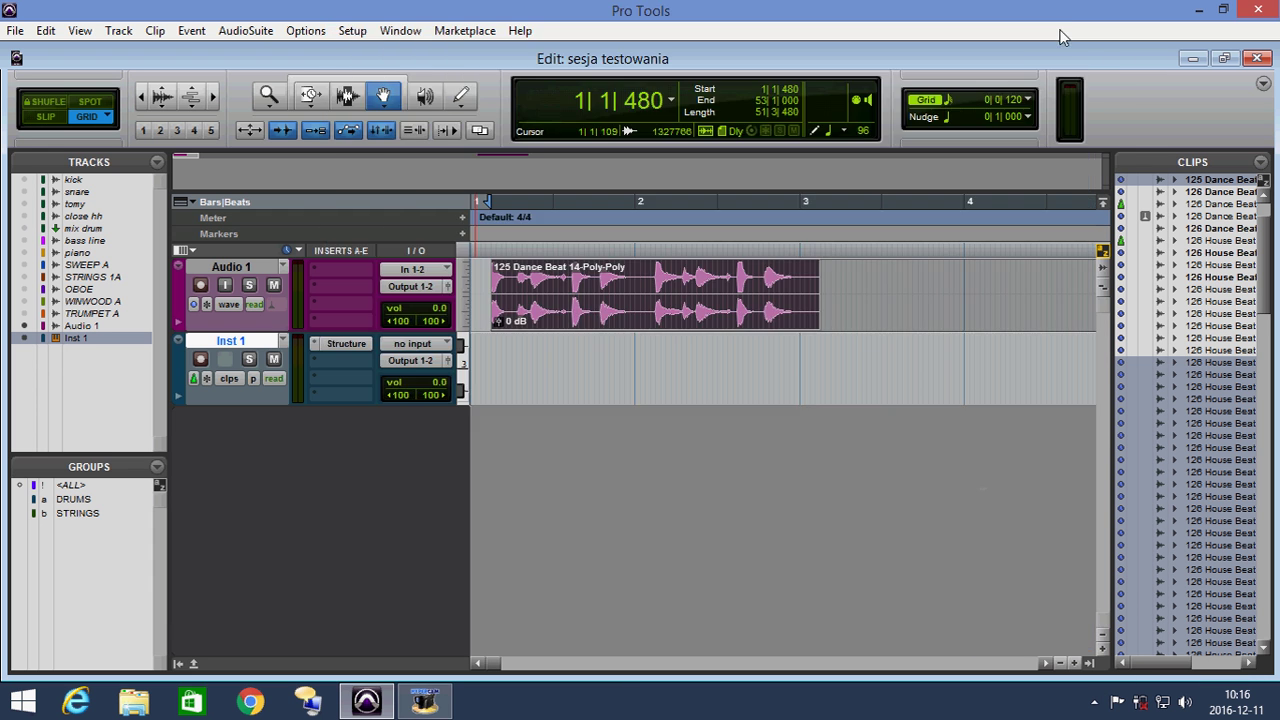
Step: Record-enable the Inst 1 instrument track
click(200, 359)
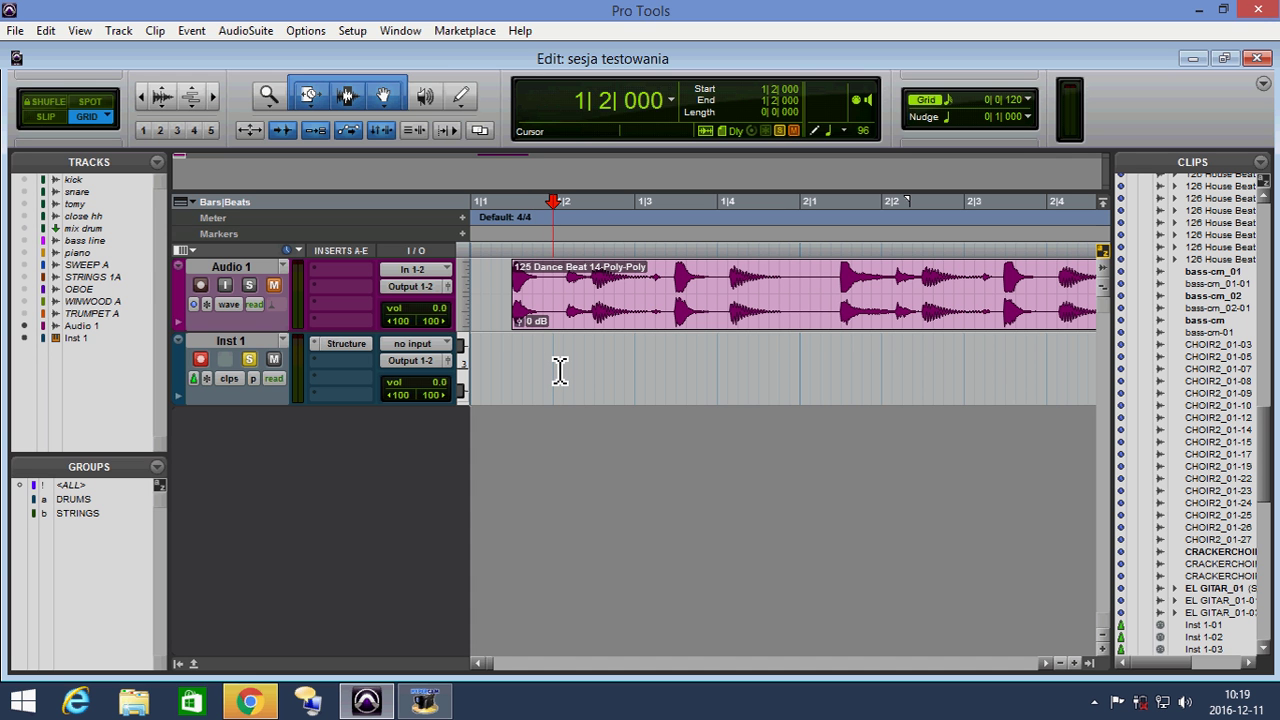
Step: Record a MIDI clip of drum pad hits on Inst 1, stopping around bar 12
key(ctrl+space)
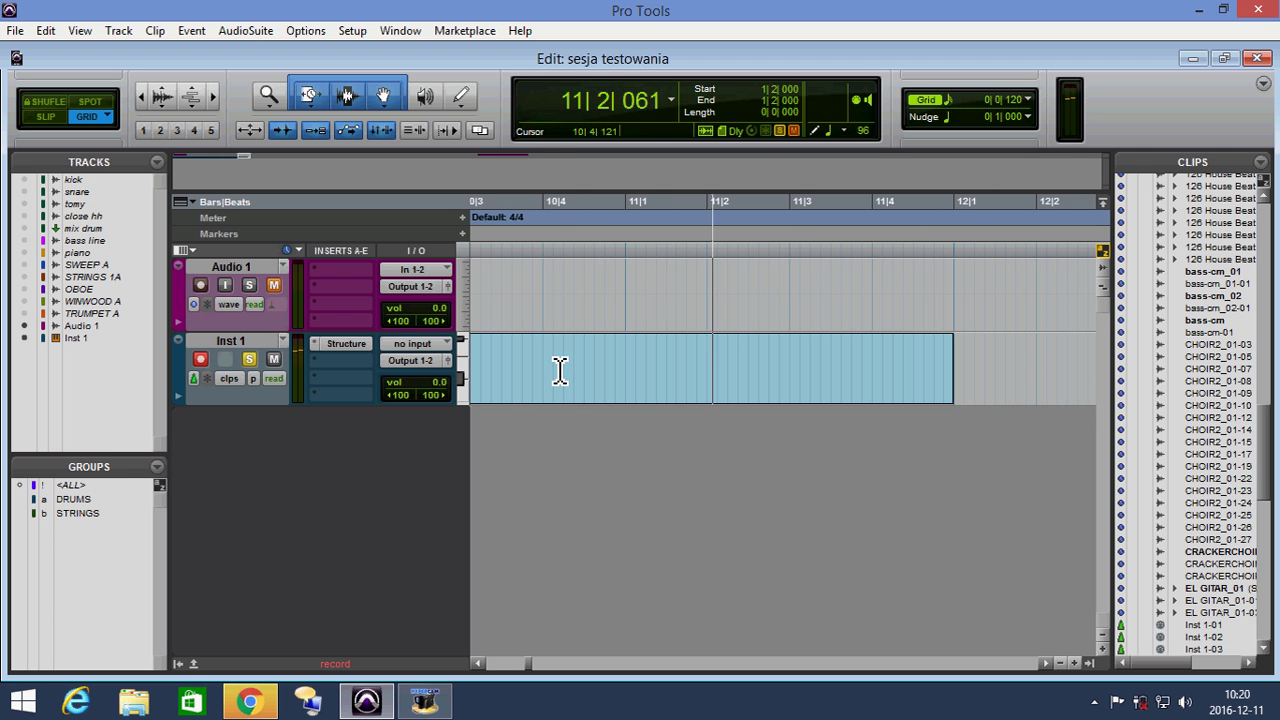
key(space)
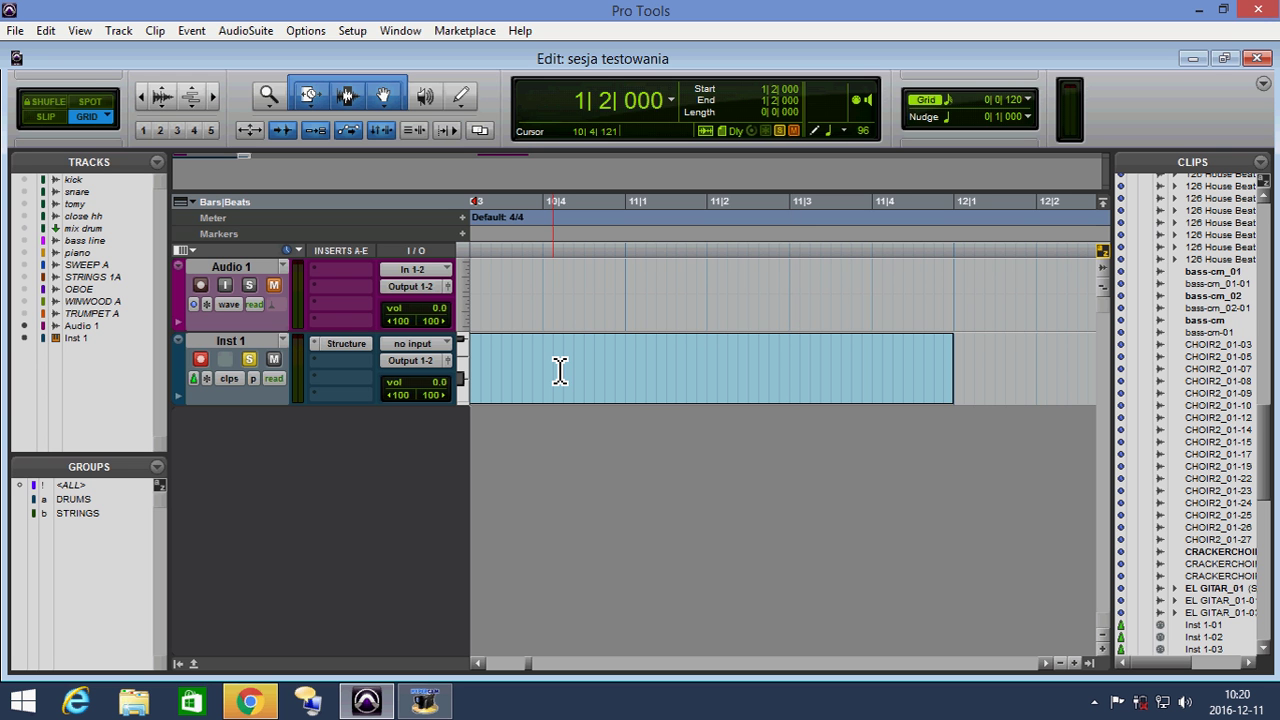
Step: Delete the empty lead-in of the Inst 1 clip so it starts at 3|2|600
key(ctrl+bracketleft)
key(ctrl+bracketleft)
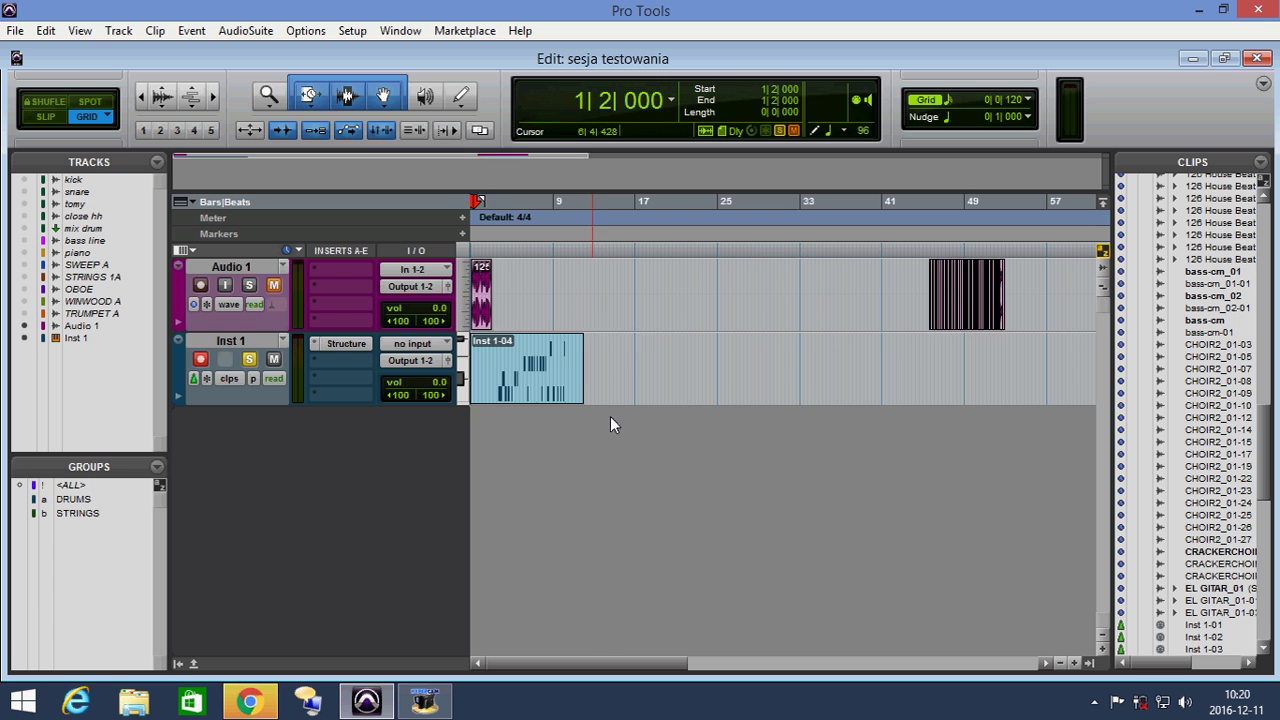
key(ctrl+bracketright)
click(543, 398)
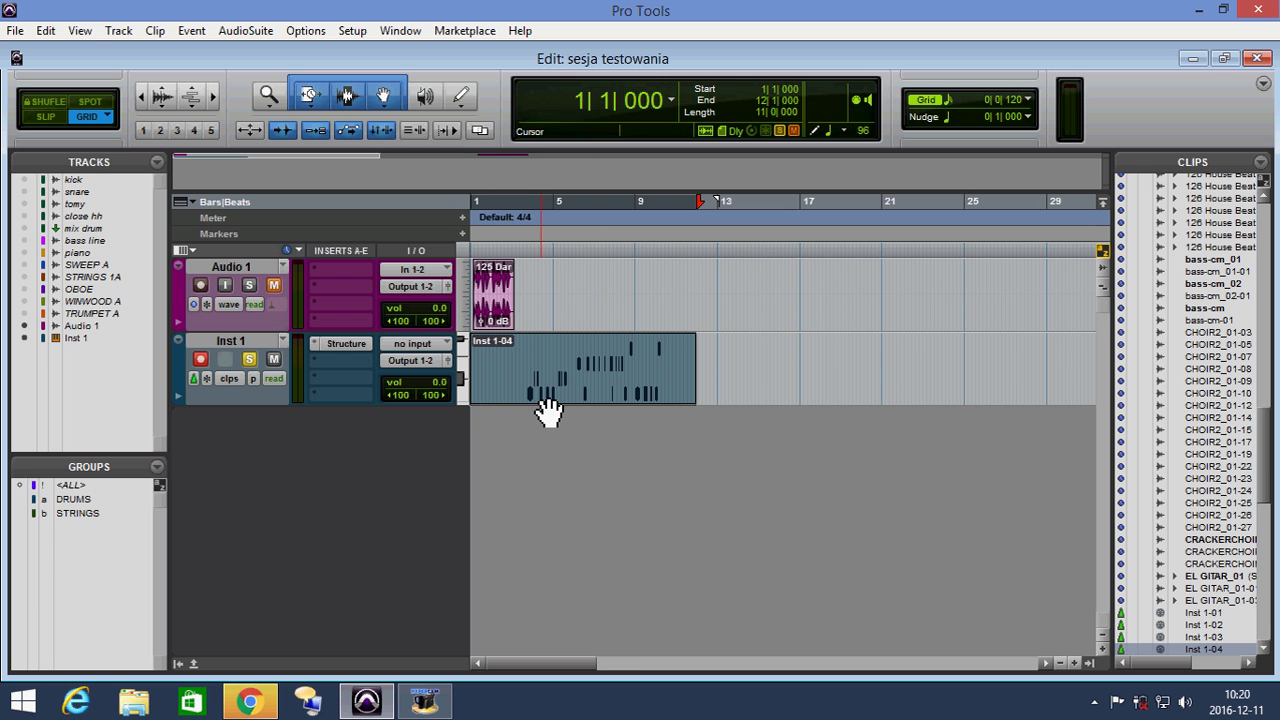
click(495, 368)
drag(536, 370, 457, 377)
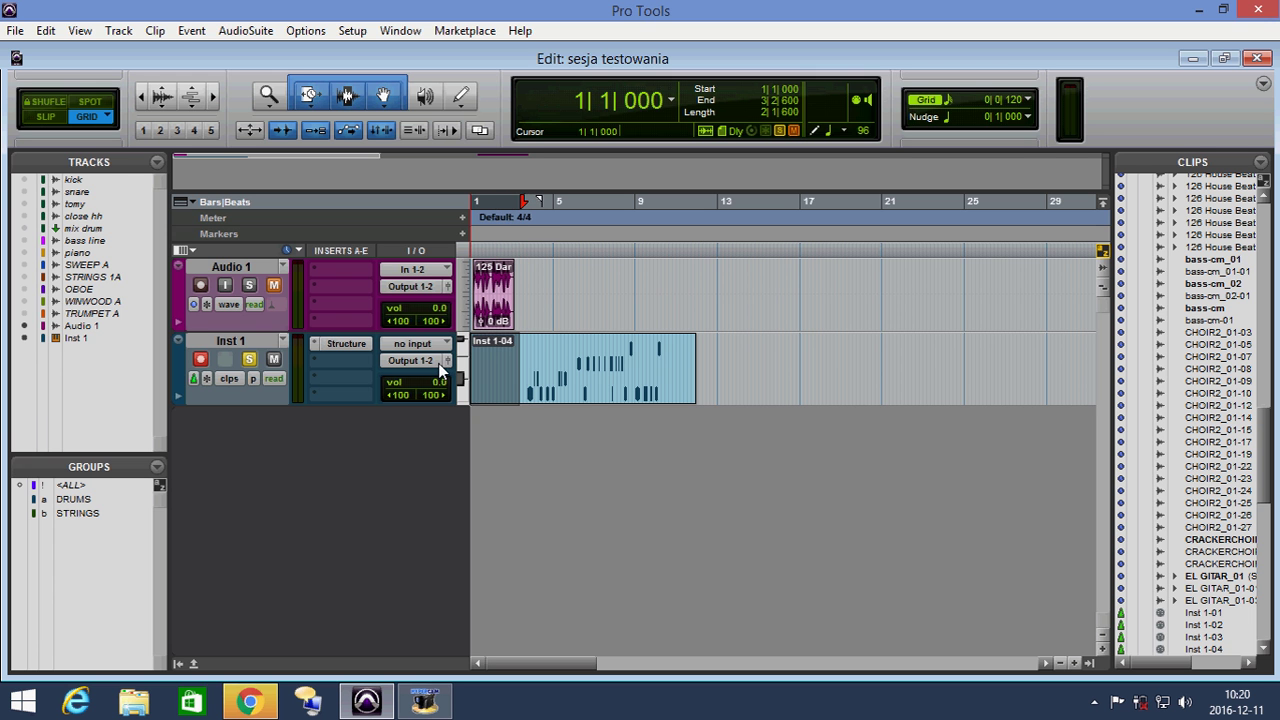
key(Delete)
Step: Play back the trimmed Inst 1-05 clip from its start
click(588, 393)
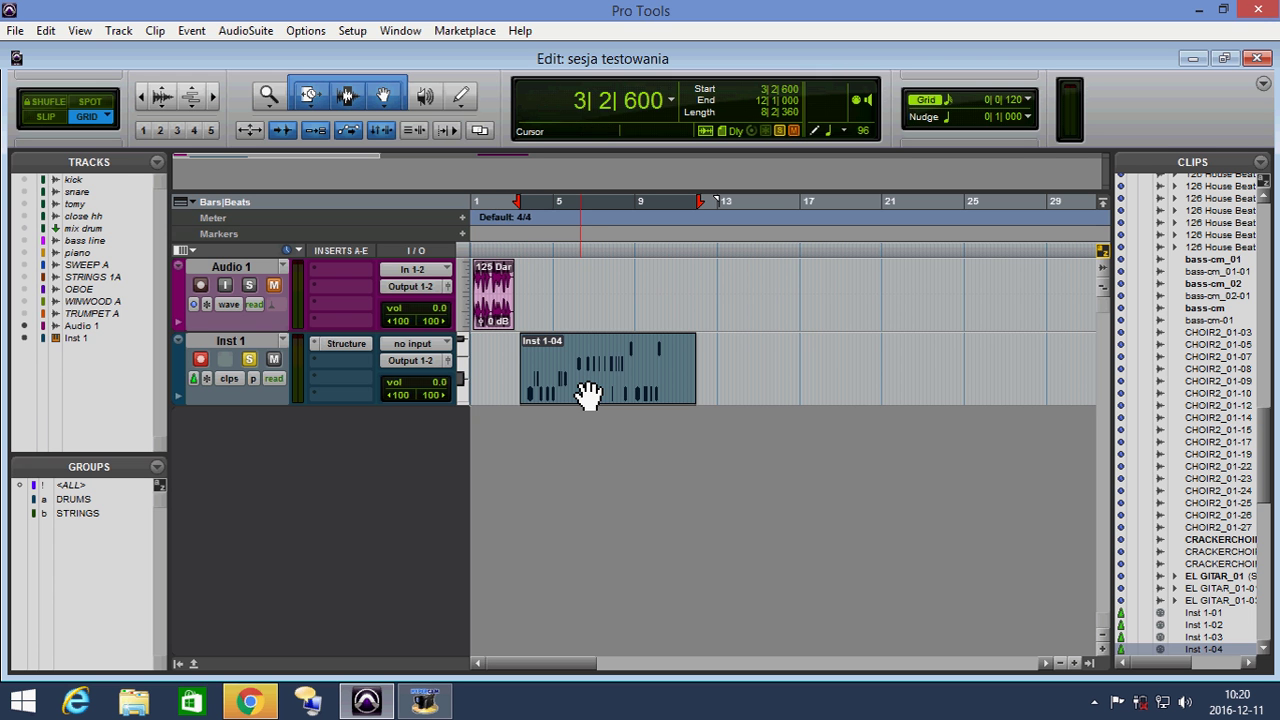
key(space)
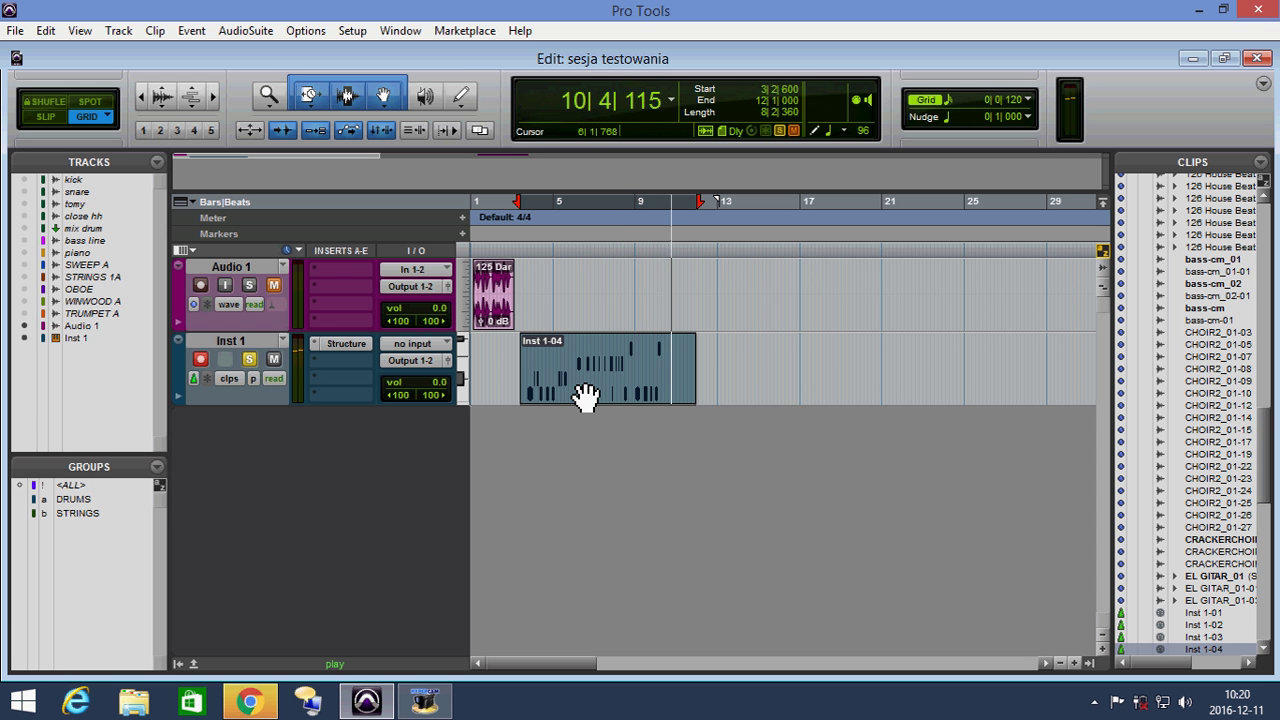
key(space)
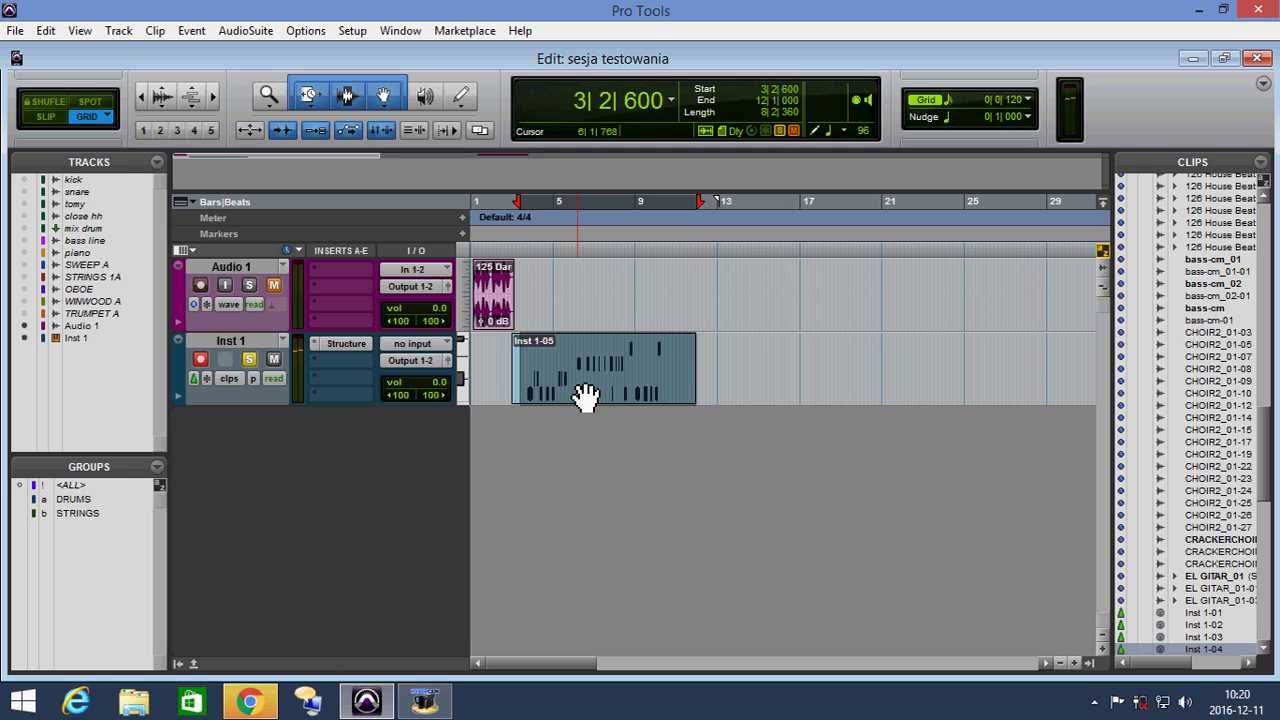